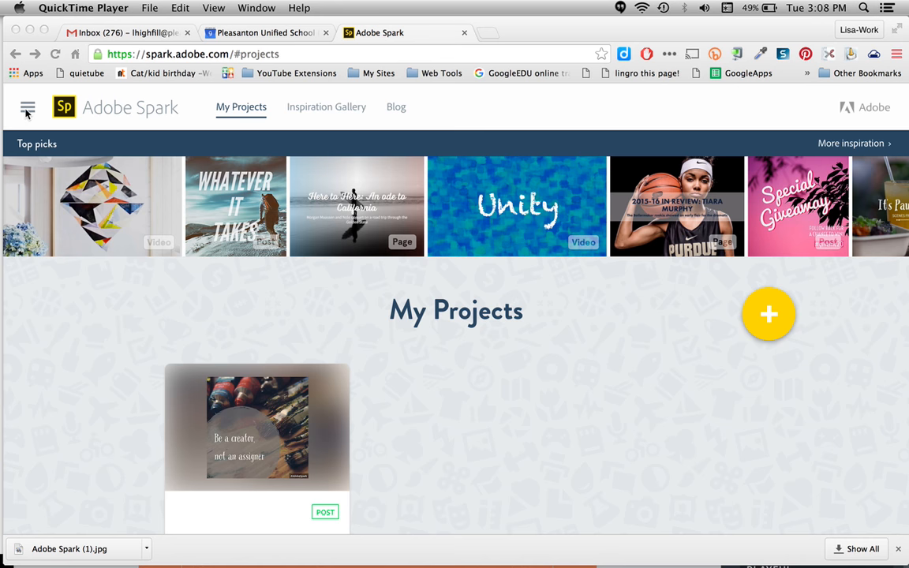
- Start a new Video project from My Projects
{"action": "left_click", "coordinate": [26, 111]}
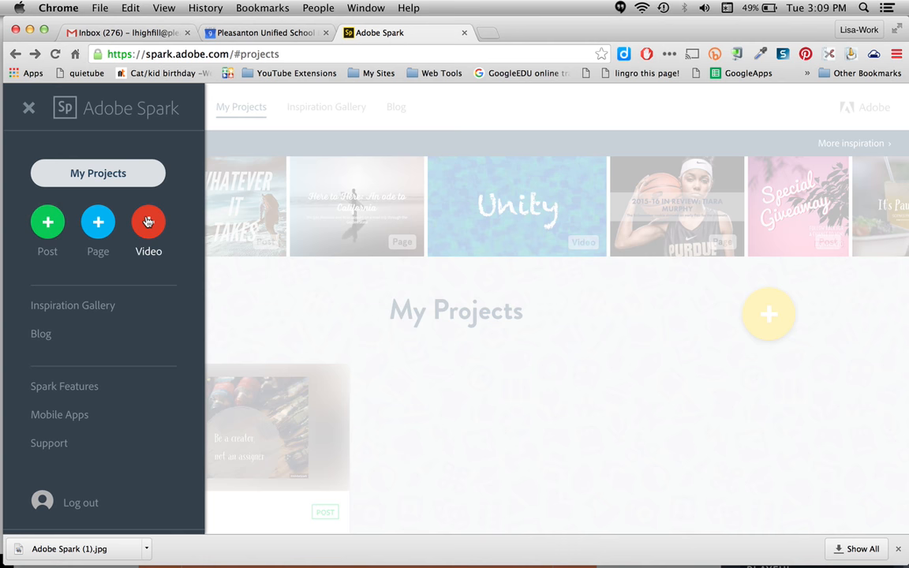
{"action": "left_click", "coordinate": [589, 389]}
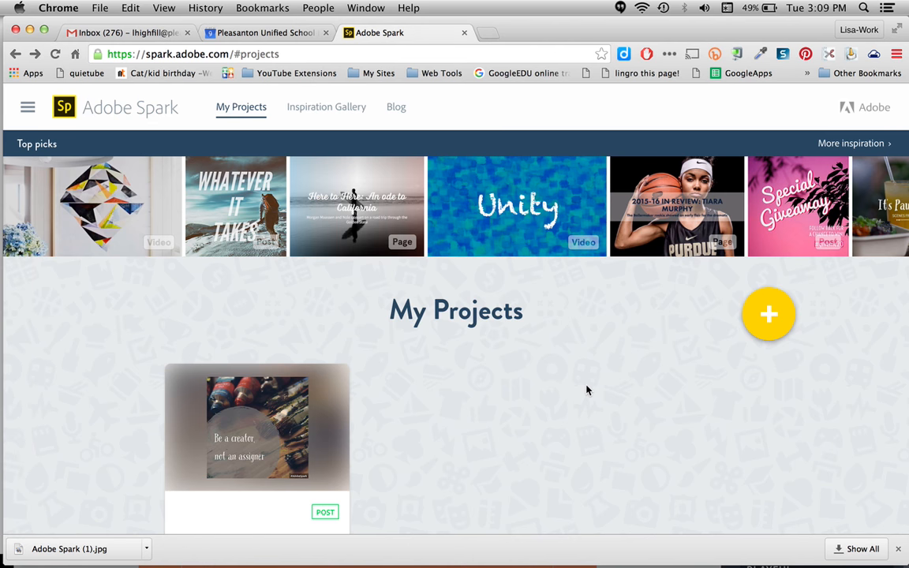
{"action": "left_click", "coordinate": [767, 316]}
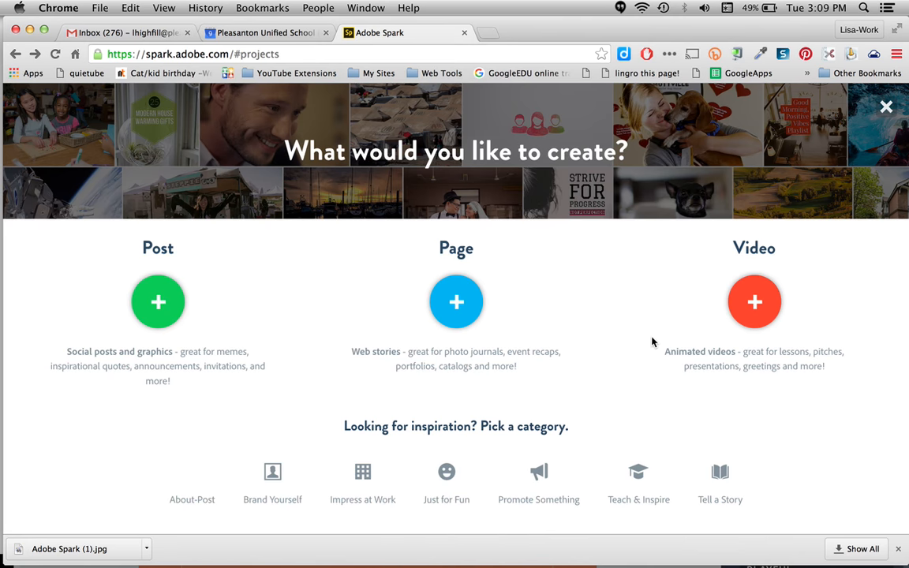
{"action": "left_click", "coordinate": [753, 302]}
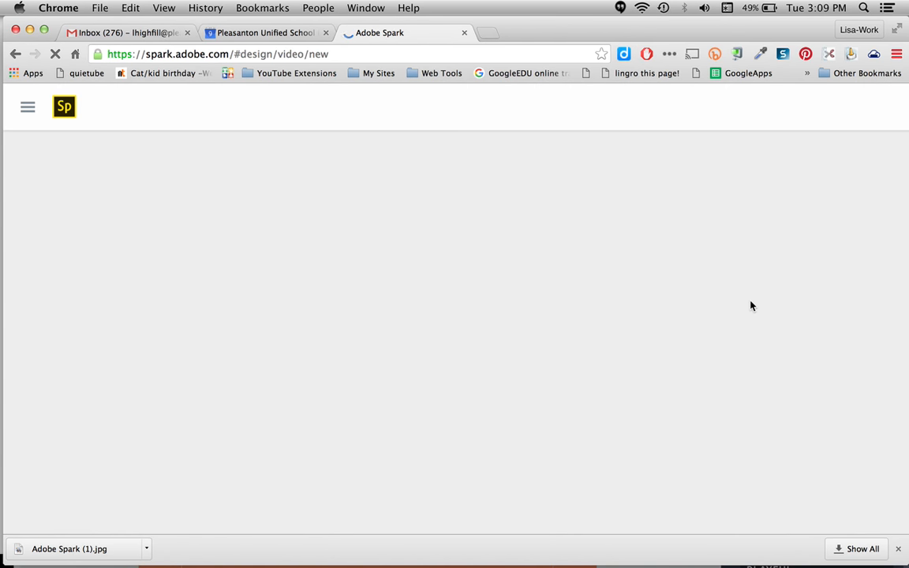
- Title the video "A 5th grader can....." and continue to the story templates
{"action": "key", "text": "super+Tab"}
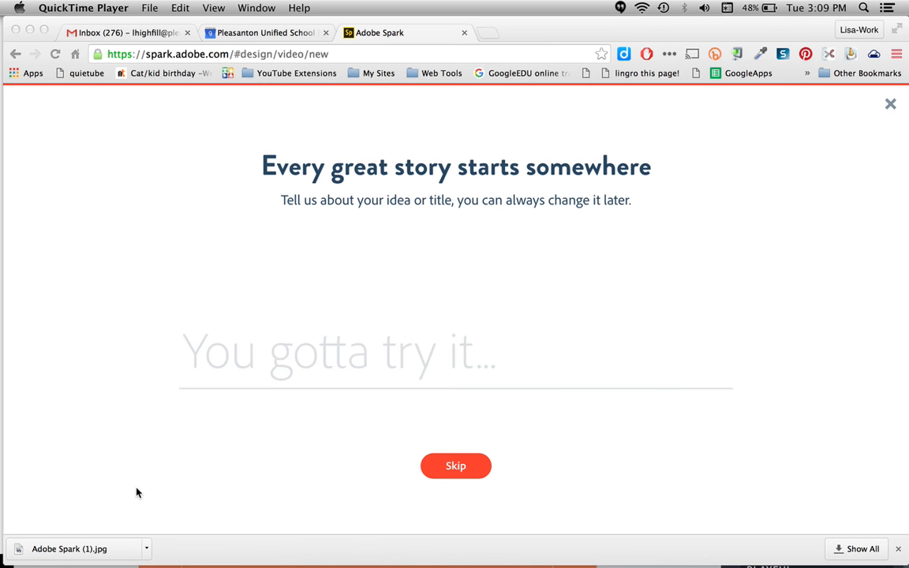
{"action": "left_click", "coordinate": [323, 365]}
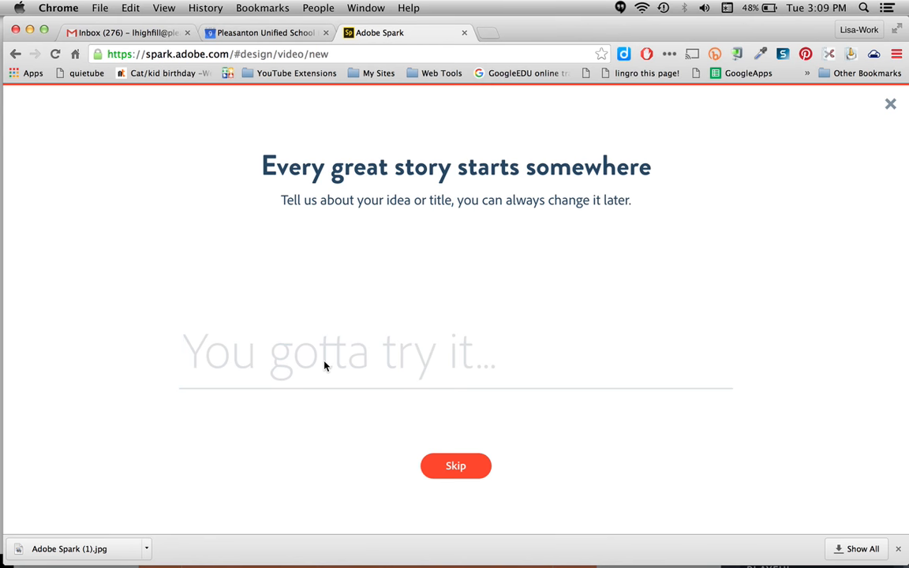
{"action": "type", "text": "A"}
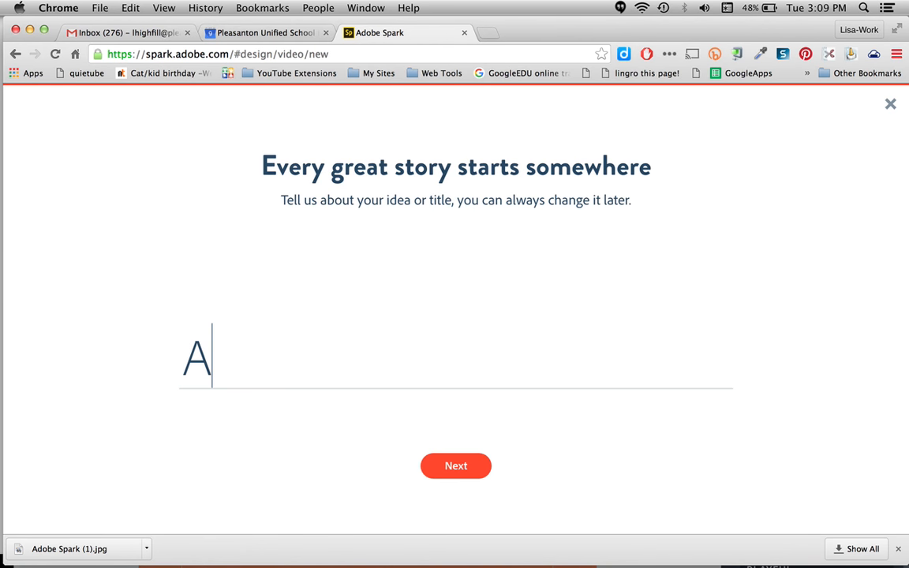
{"action": "type", "text": " 5th g"}
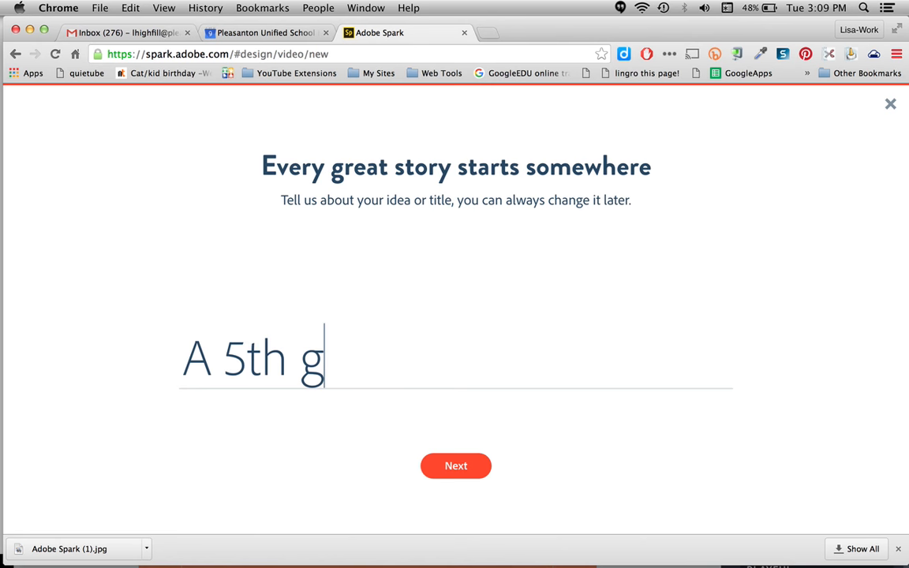
{"action": "type", "text": "rader c"}
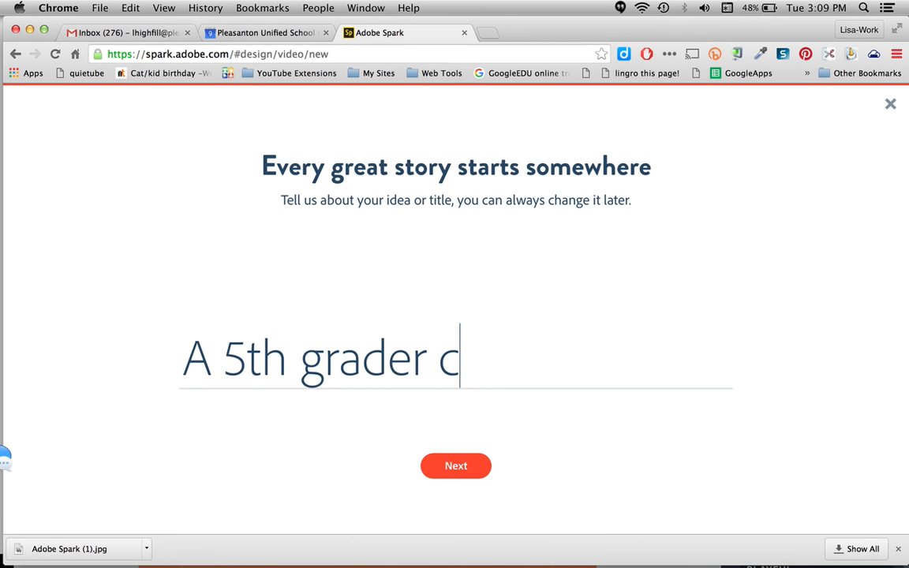
{"action": "type", "text": "an....."}
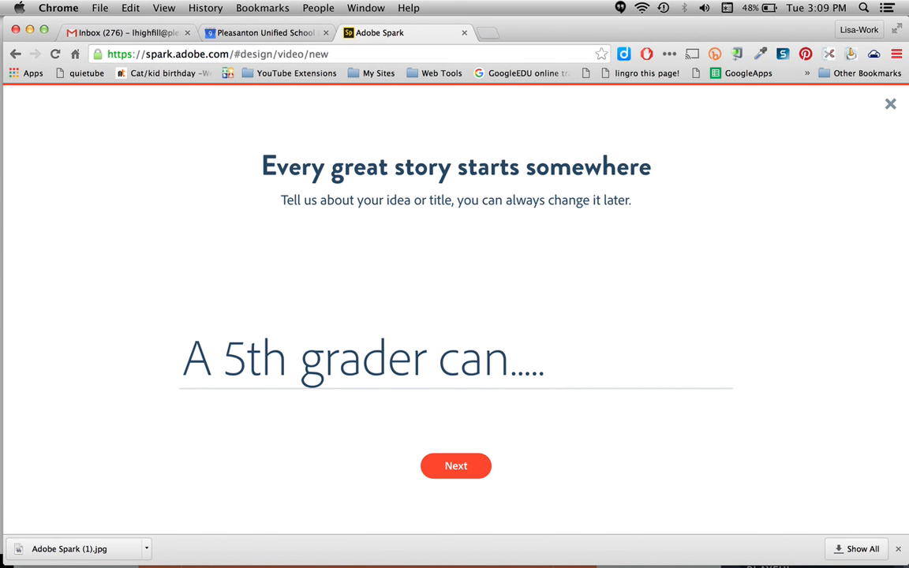
{"action": "left_click", "coordinate": [455, 467]}
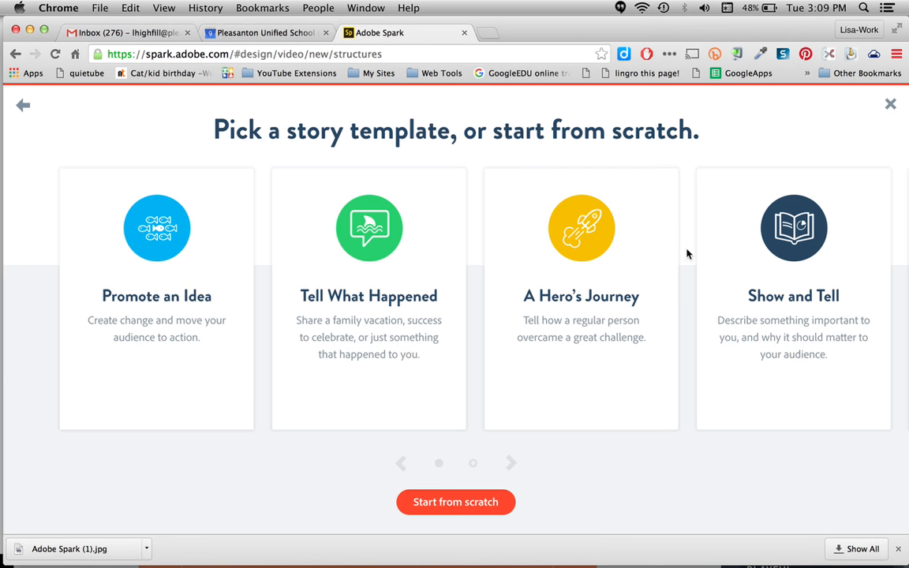
- Pick the Teach a Lesson story template and dismiss the welcome tips
{"action": "mouse_move", "coordinate": [563, 331]}
{"action": "scroll", "coordinate": [584, 331], "scroll_direction": "right", "scroll_amount": 5}
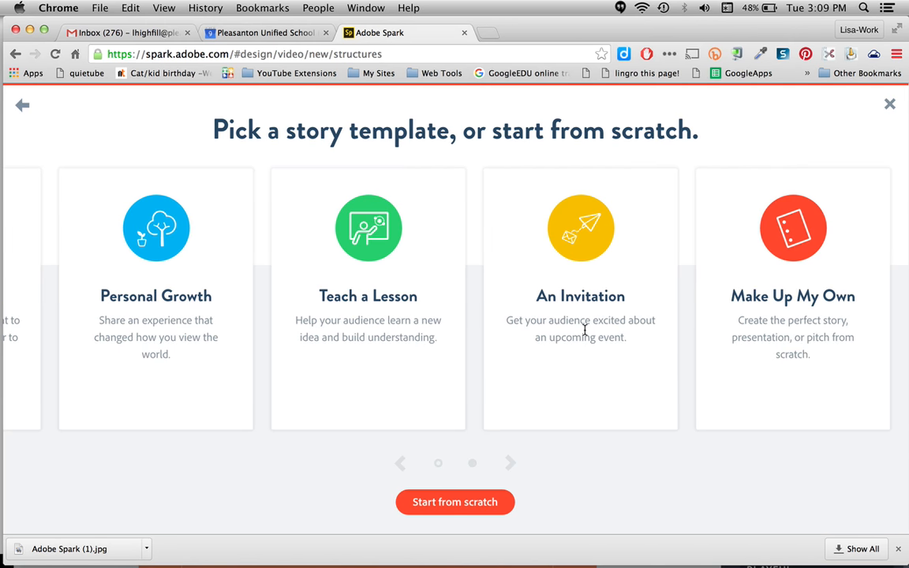
{"action": "scroll", "coordinate": [584, 330], "scroll_direction": "left", "scroll_amount": 5}
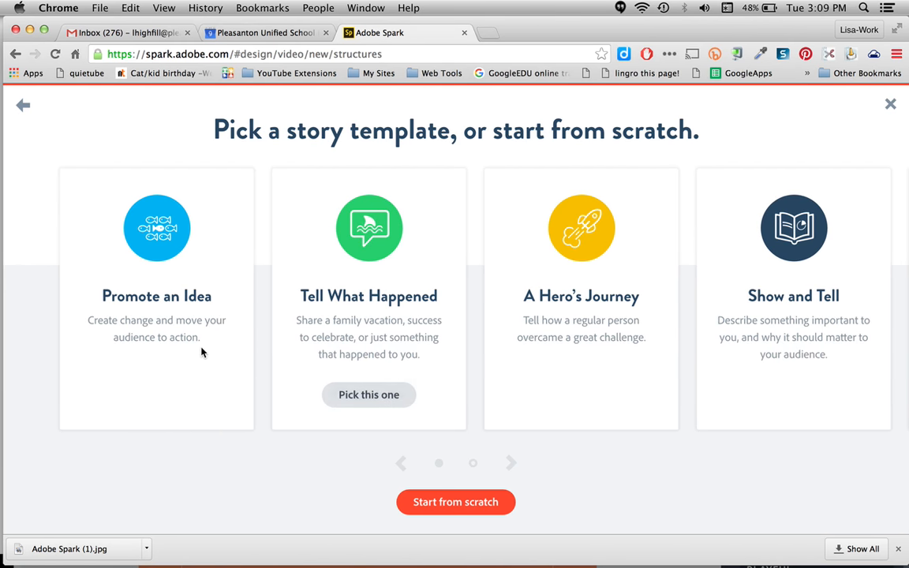
{"action": "mouse_move", "coordinate": [201, 353]}
{"action": "mouse_move", "coordinate": [401, 353]}
{"action": "scroll", "coordinate": [742, 321], "scroll_direction": "right", "scroll_amount": 5}
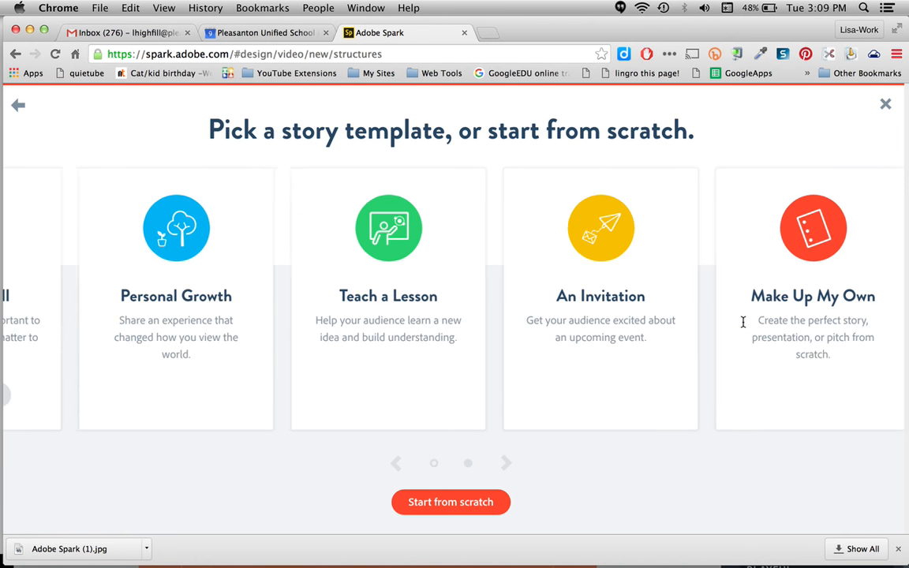
{"action": "mouse_move", "coordinate": [732, 327]}
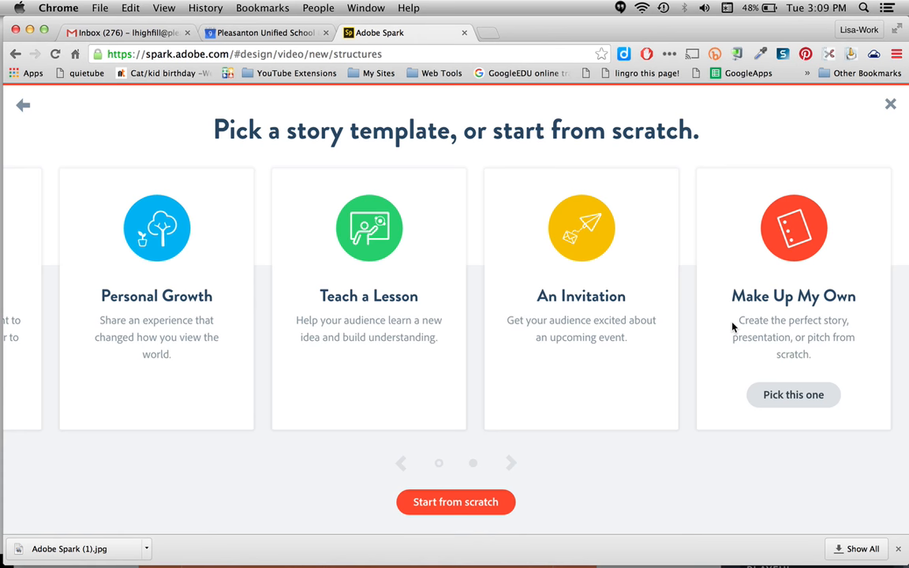
{"action": "mouse_move", "coordinate": [365, 266]}
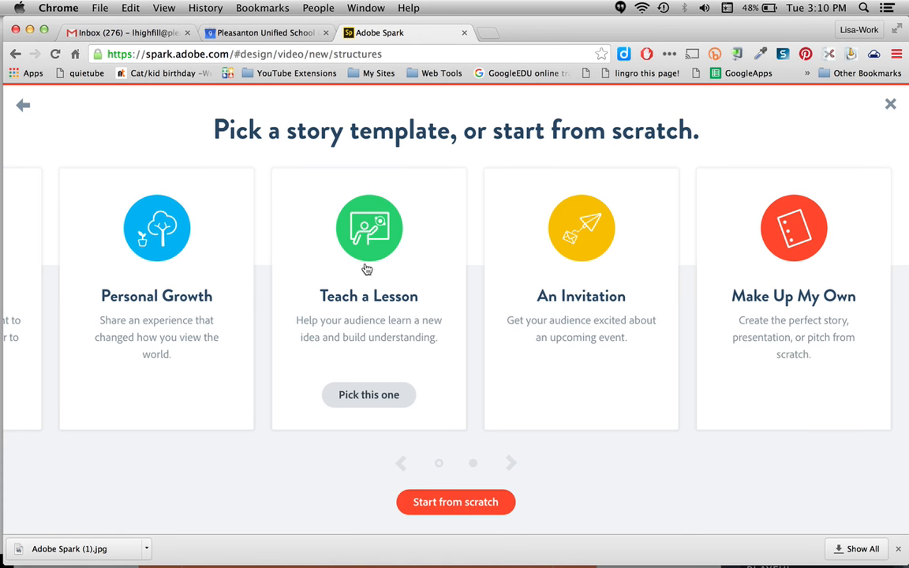
{"action": "left_click", "coordinate": [365, 402]}
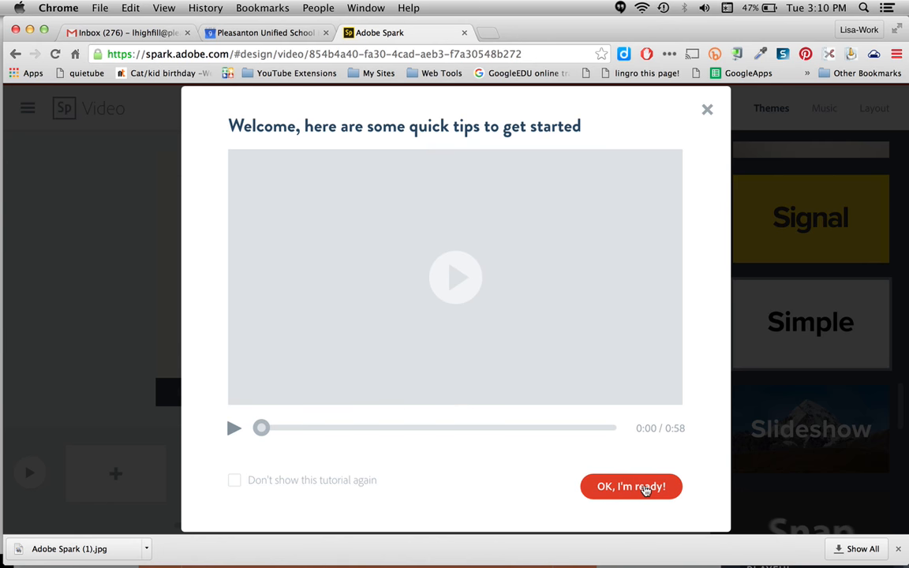
{"action": "left_click", "coordinate": [707, 111]}
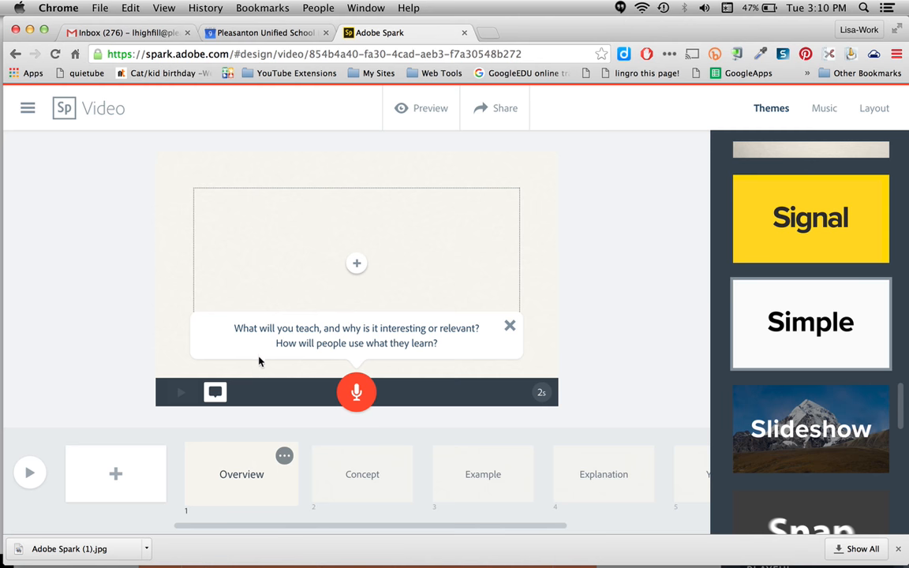
- Apply the Ginger theme to the video
{"action": "left_click", "coordinate": [215, 399]}
{"action": "left_click", "coordinate": [215, 398]}
{"action": "scroll", "coordinate": [835, 377], "scroll_direction": "down", "scroll_amount": 5}
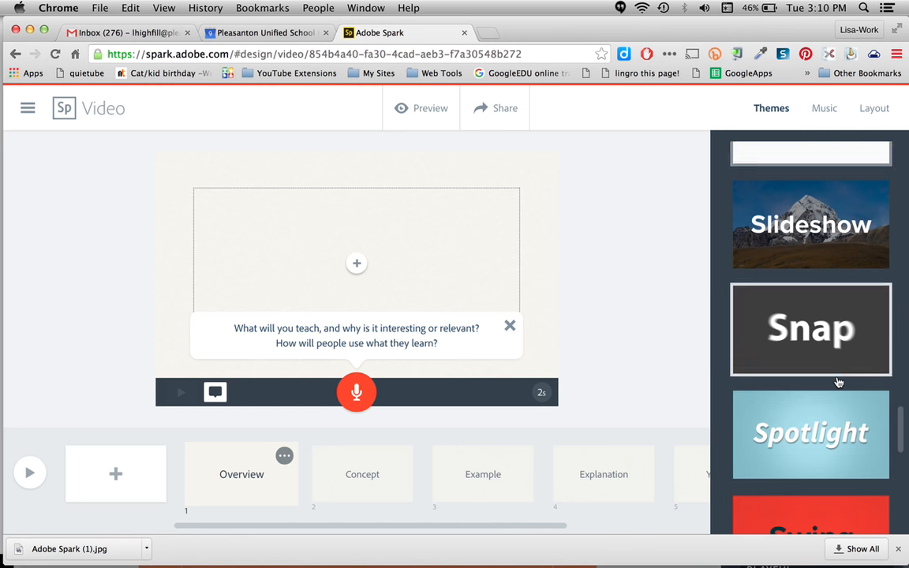
{"action": "scroll", "coordinate": [838, 382], "scroll_direction": "down", "scroll_amount": 5}
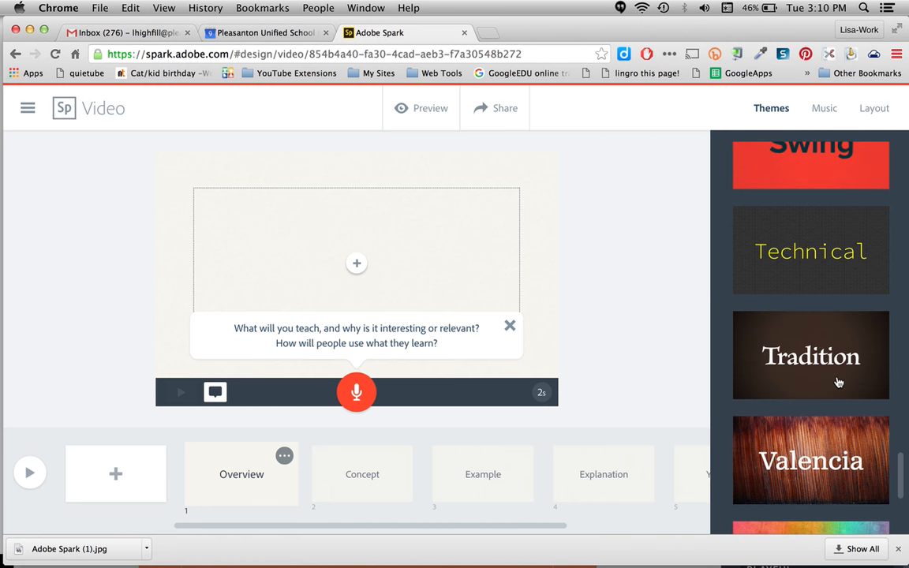
{"action": "scroll", "coordinate": [838, 382], "scroll_direction": "up", "scroll_amount": 10}
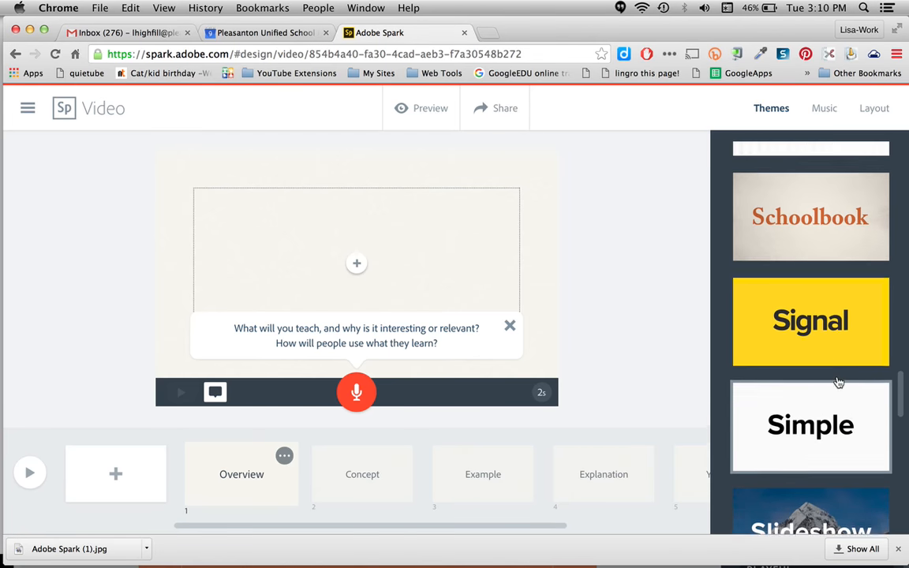
{"action": "scroll", "coordinate": [839, 381], "scroll_direction": "up", "scroll_amount": 15}
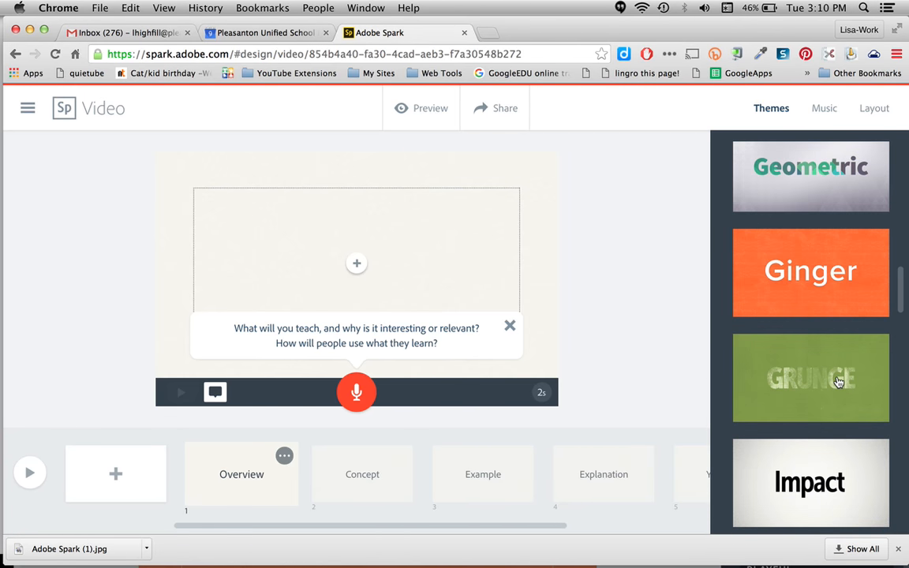
{"action": "left_click", "coordinate": [791, 256]}
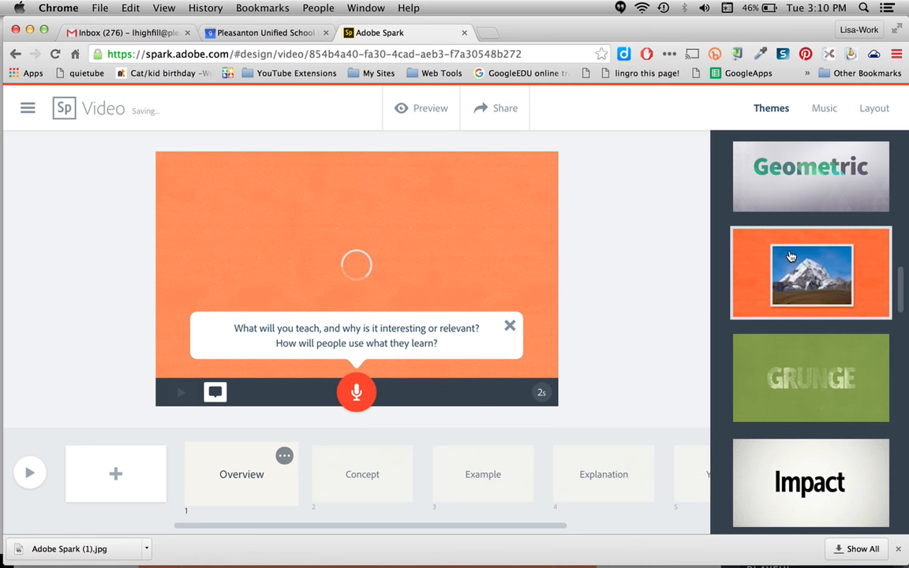
- Set the Overview slide's layout to Thing + Caption and write "A 5th grader can...." as its caption
{"action": "left_click", "coordinate": [874, 111]}
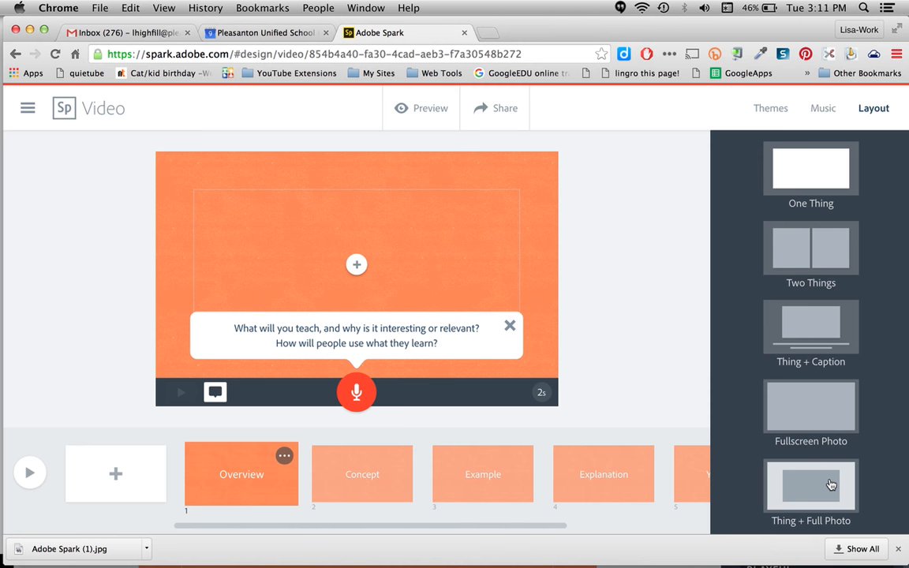
{"action": "scroll", "coordinate": [829, 483], "scroll_direction": "down", "scroll_amount": 1}
{"action": "scroll", "coordinate": [830, 484], "scroll_direction": "up", "scroll_amount": 1}
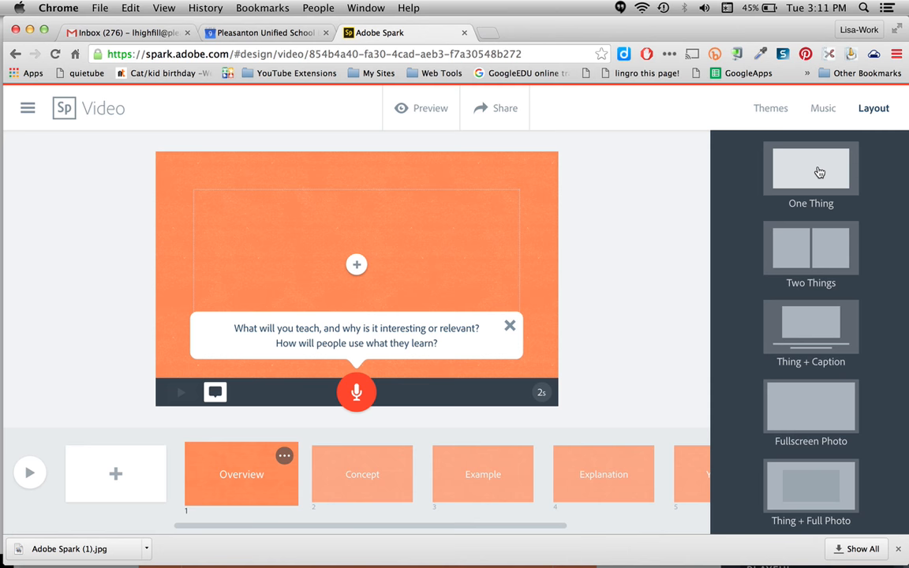
{"action": "left_click", "coordinate": [356, 266]}
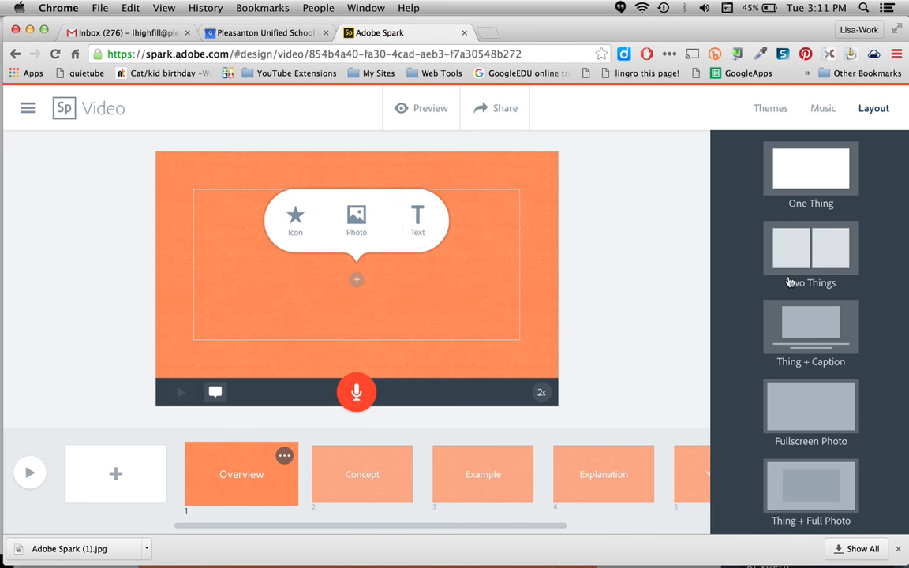
{"action": "left_click", "coordinate": [822, 336]}
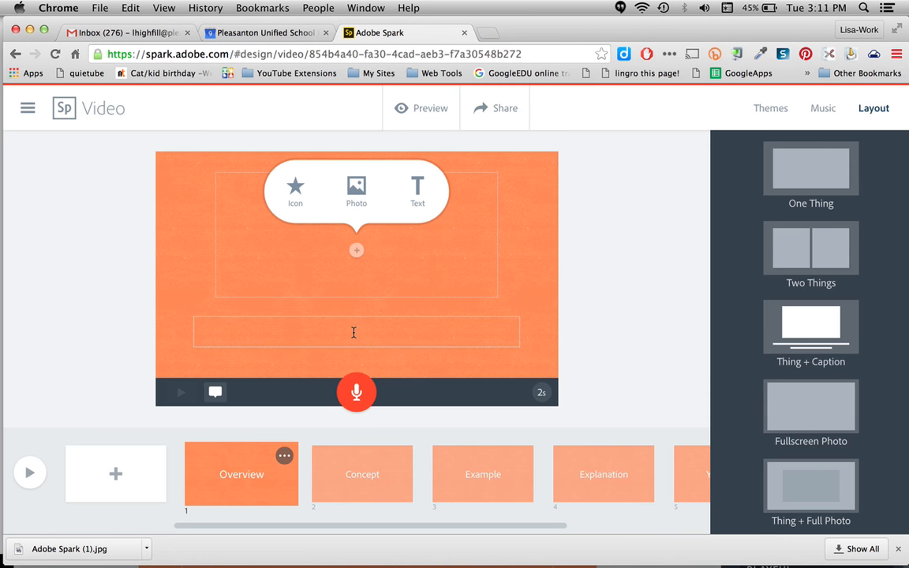
{"action": "left_click", "coordinate": [353, 333]}
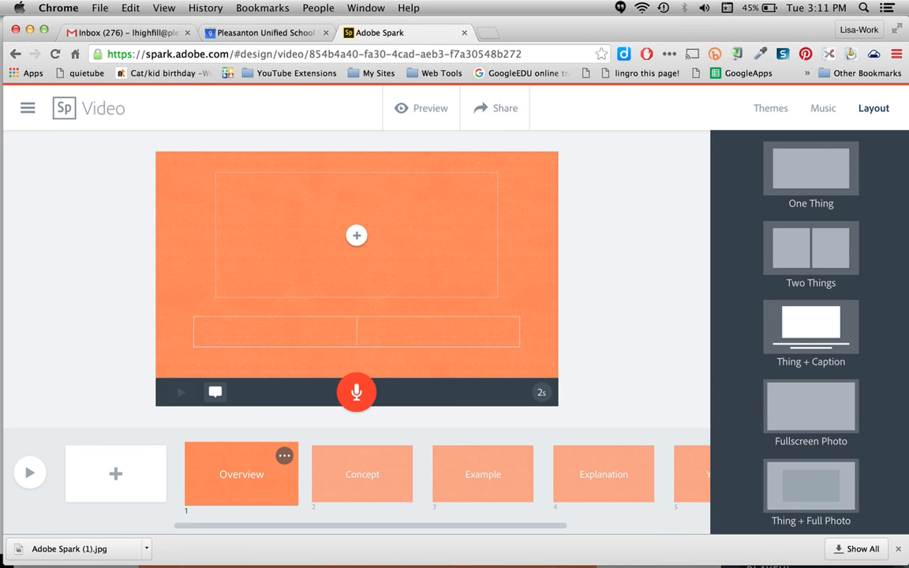
{"action": "type", "text": "A 5th grader can...."}
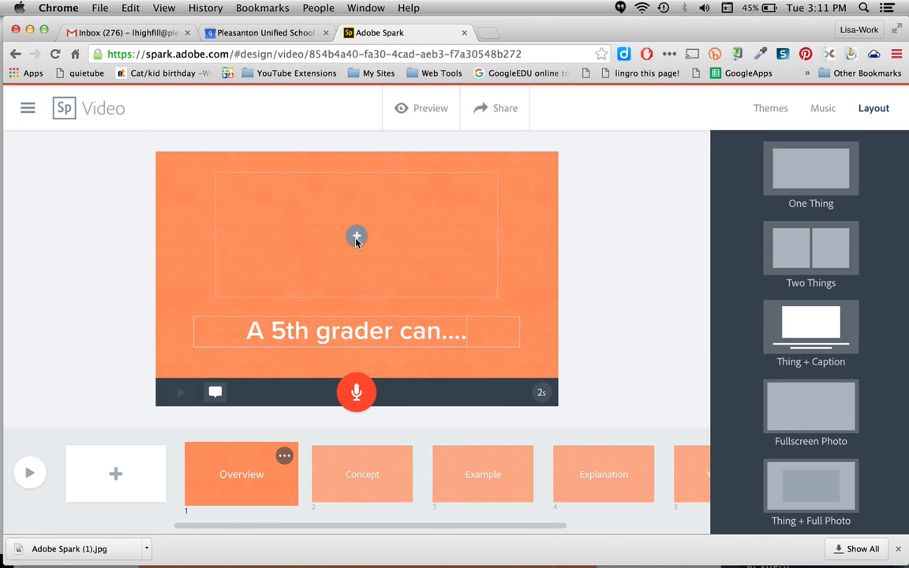
- Search the stock photos for "school" to fill the empty area above the first slide's caption
{"action": "left_click", "coordinate": [355, 238]}
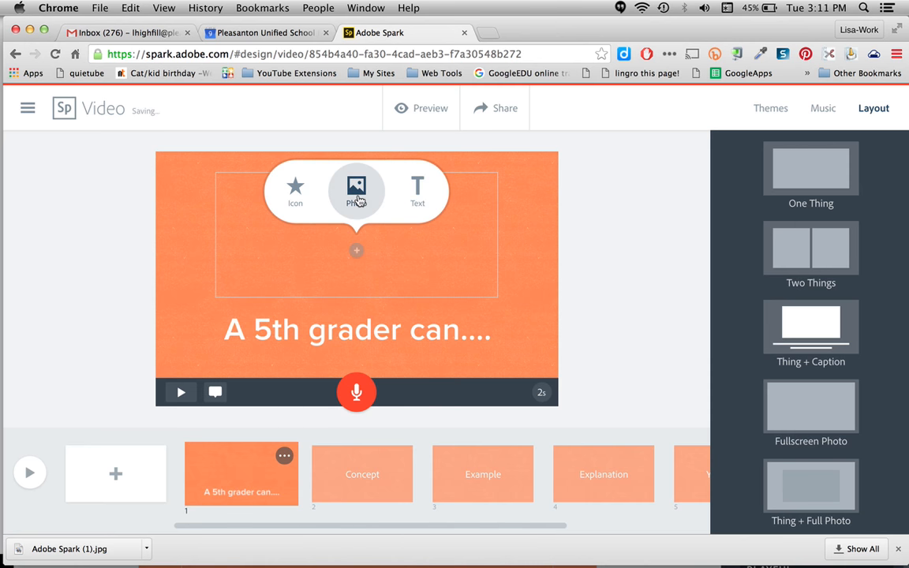
{"action": "left_click", "coordinate": [358, 201]}
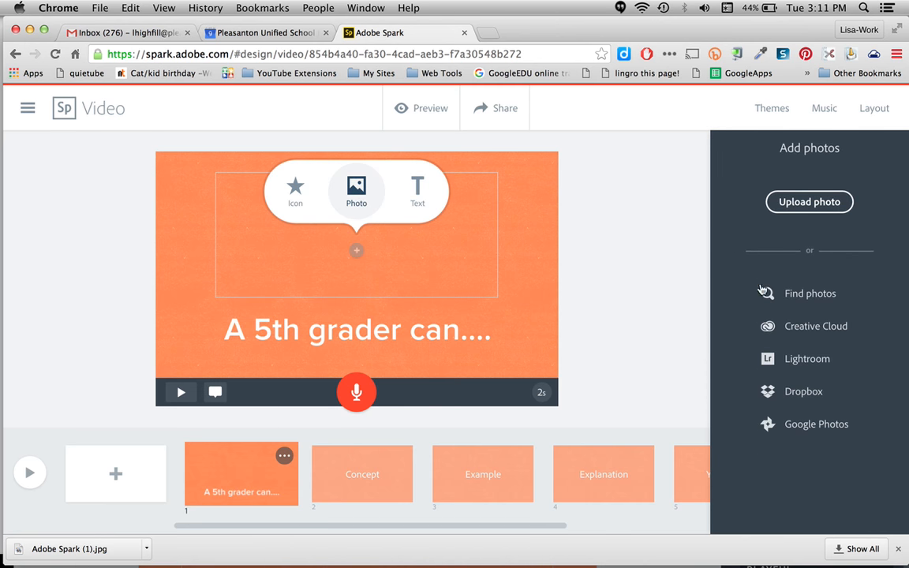
{"action": "left_click", "coordinate": [793, 292]}
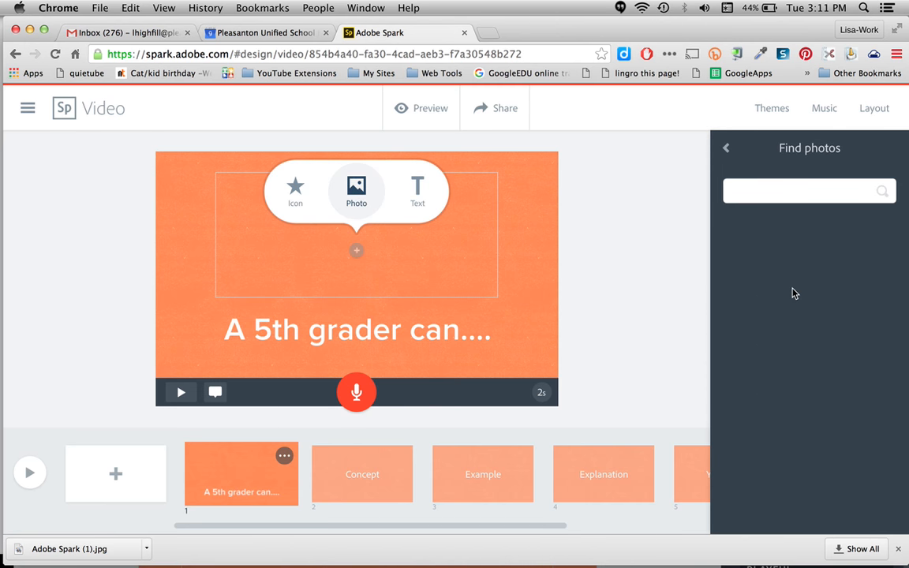
{"action": "left_click", "coordinate": [725, 192]}
{"action": "type", "text": "school"}
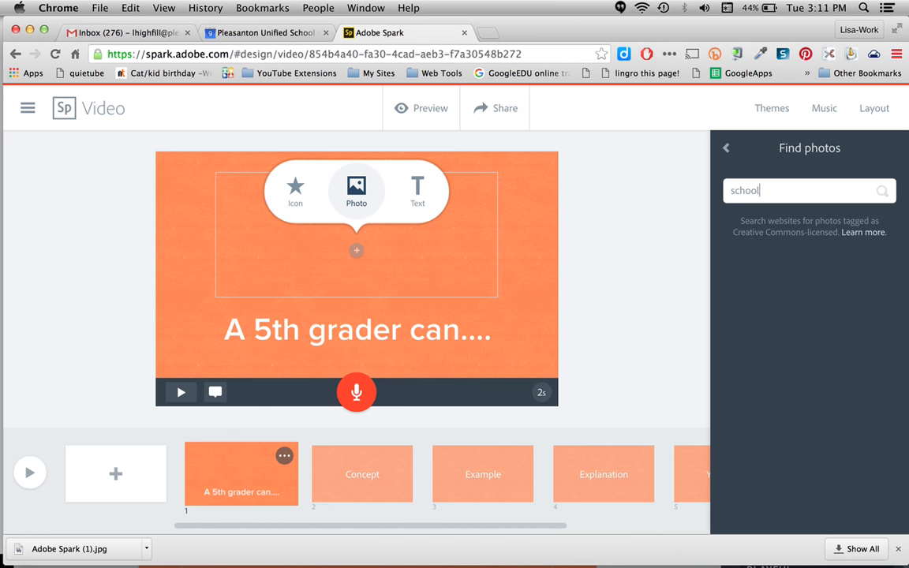
{"action": "key", "text": "Return"}
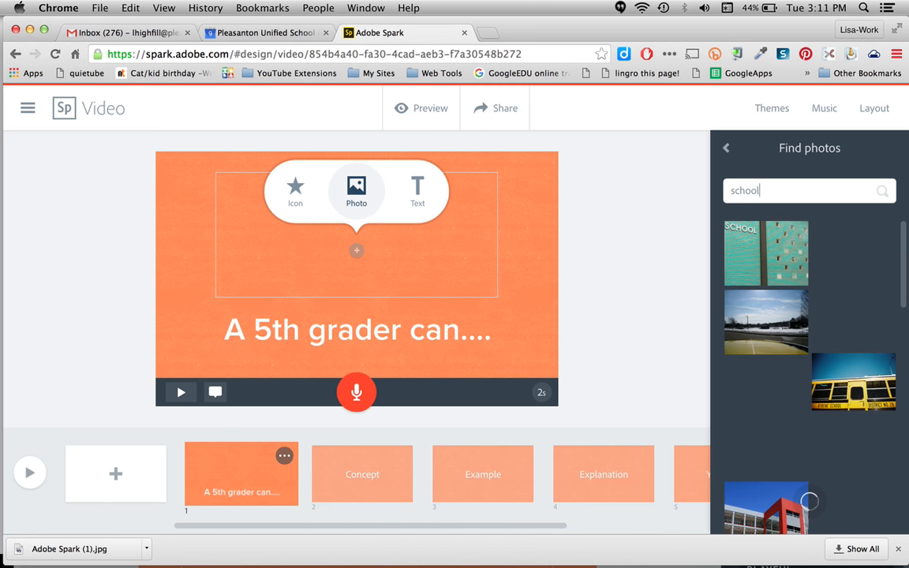
- Add the photo of red sneakers beside pencils and notebooks to the first slide and view its photo information
{"action": "scroll", "coordinate": [805, 385], "scroll_direction": "down", "scroll_amount": 10}
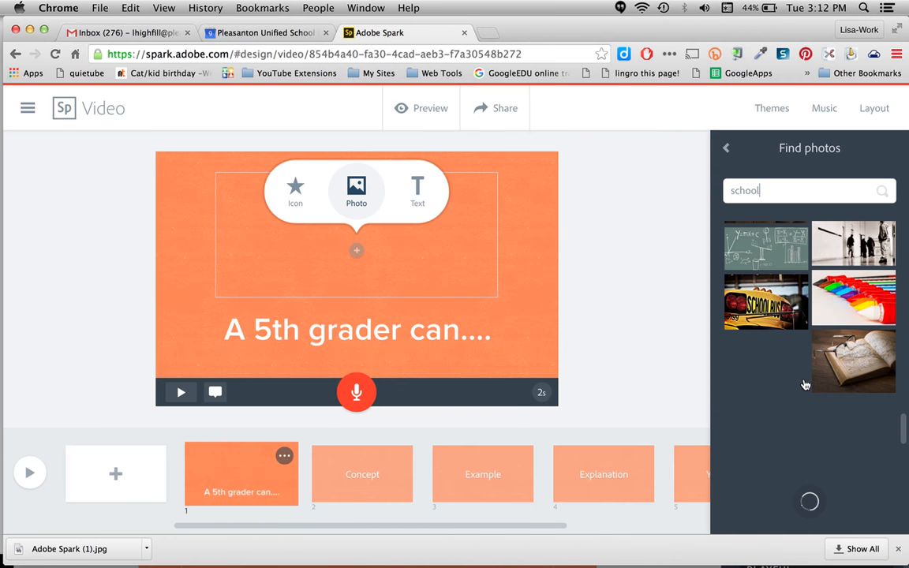
{"action": "scroll", "coordinate": [804, 382], "scroll_direction": "down", "scroll_amount": 10}
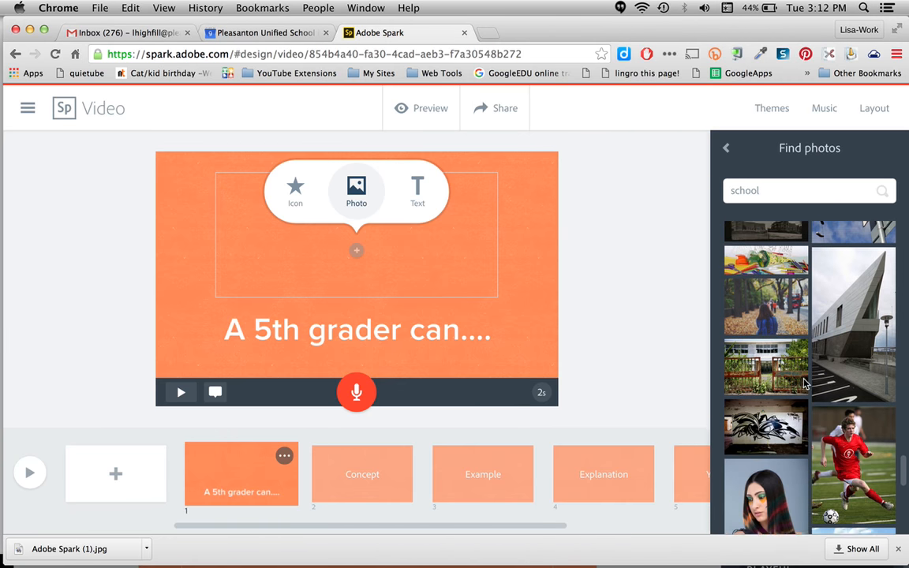
{"action": "scroll", "coordinate": [804, 385], "scroll_direction": "down", "scroll_amount": 10}
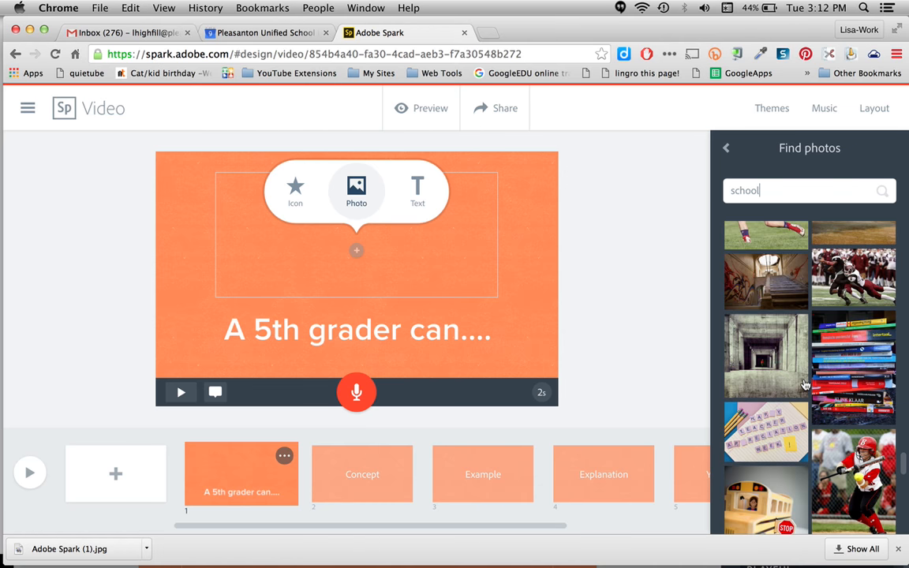
{"action": "scroll", "coordinate": [804, 384], "scroll_direction": "down", "scroll_amount": 10}
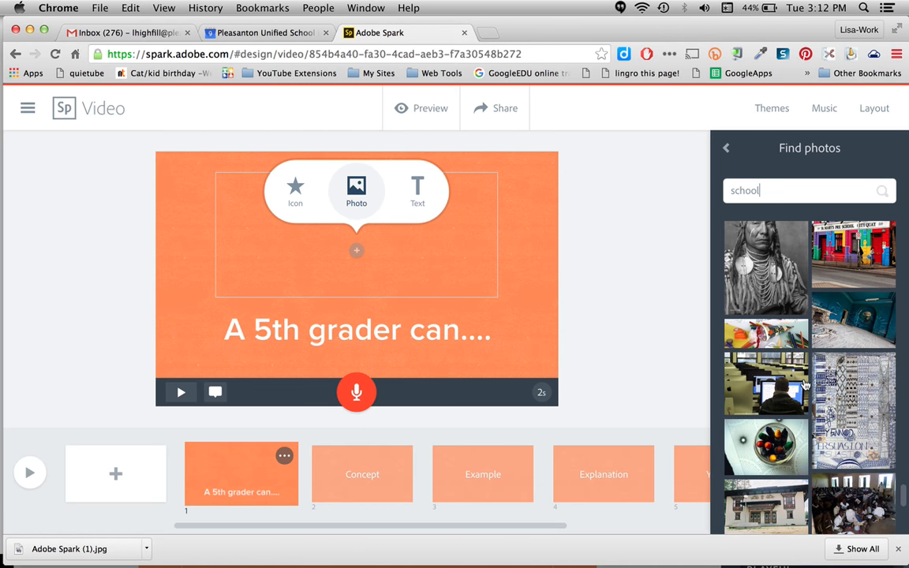
{"action": "scroll", "coordinate": [804, 384], "scroll_direction": "down", "scroll_amount": 10}
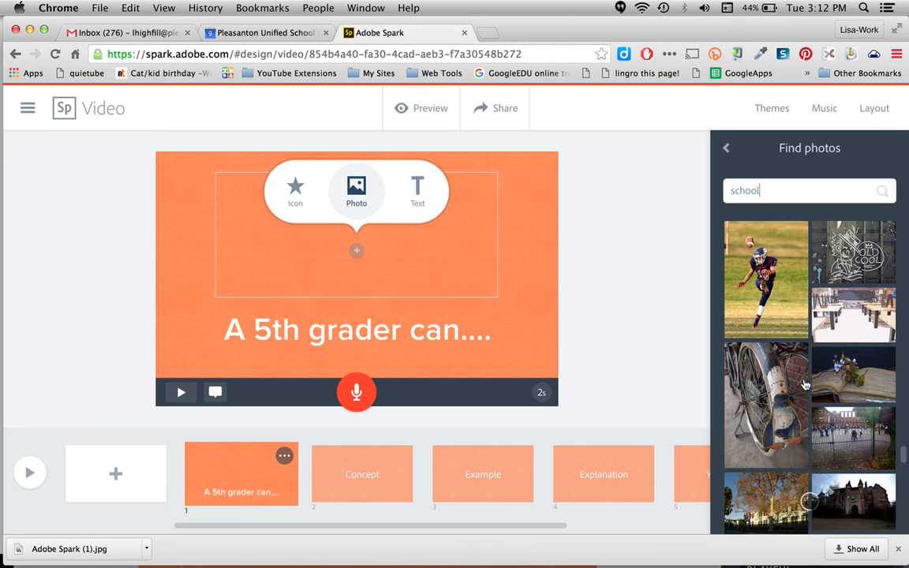
{"action": "scroll", "coordinate": [804, 384], "scroll_direction": "down", "scroll_amount": 3}
{"action": "scroll", "coordinate": [805, 385], "scroll_direction": "down", "scroll_amount": 3}
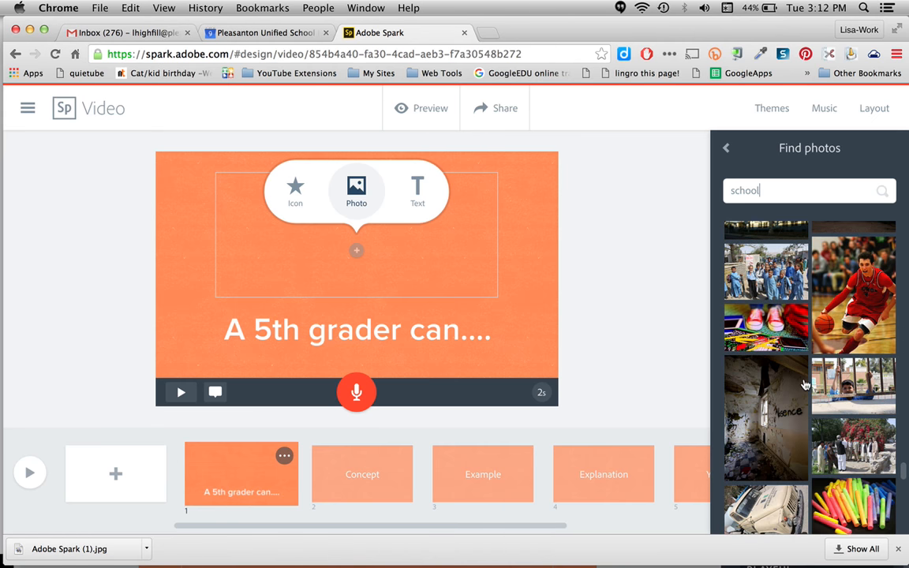
{"action": "left_click", "coordinate": [772, 333]}
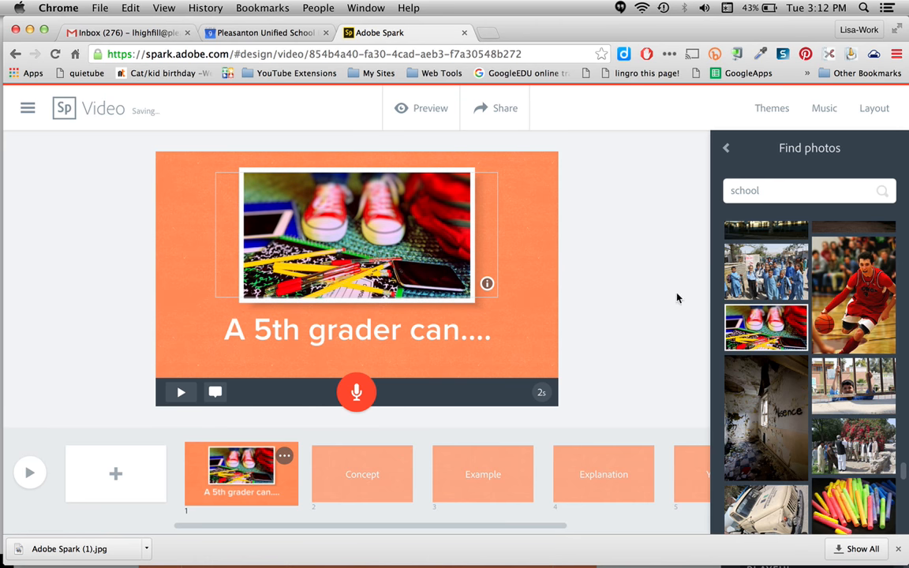
{"action": "left_click", "coordinate": [487, 286]}
{"action": "left_click", "coordinate": [531, 297]}
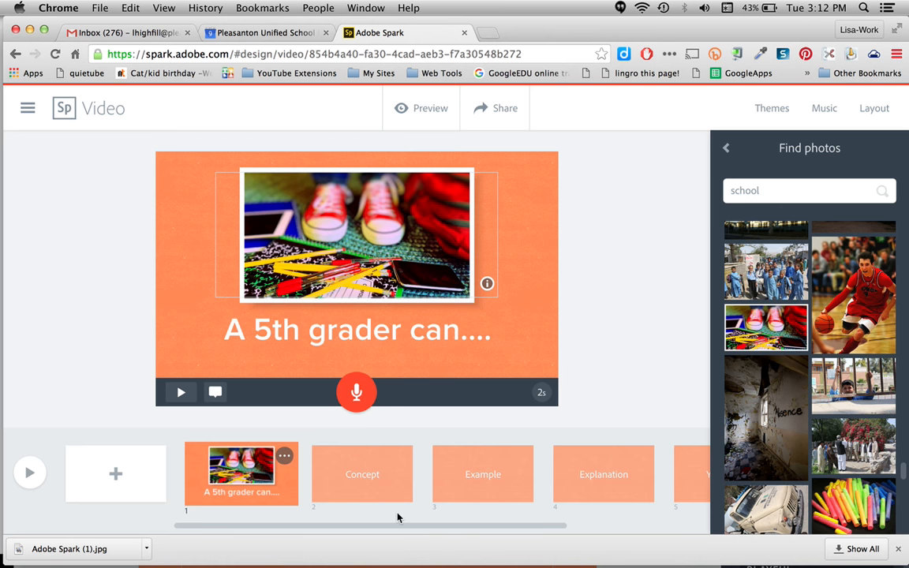
- Set the Concept slide's layout to Thing + Full Photo after trying Fullscreen Photo
{"action": "left_click", "coordinate": [357, 484]}
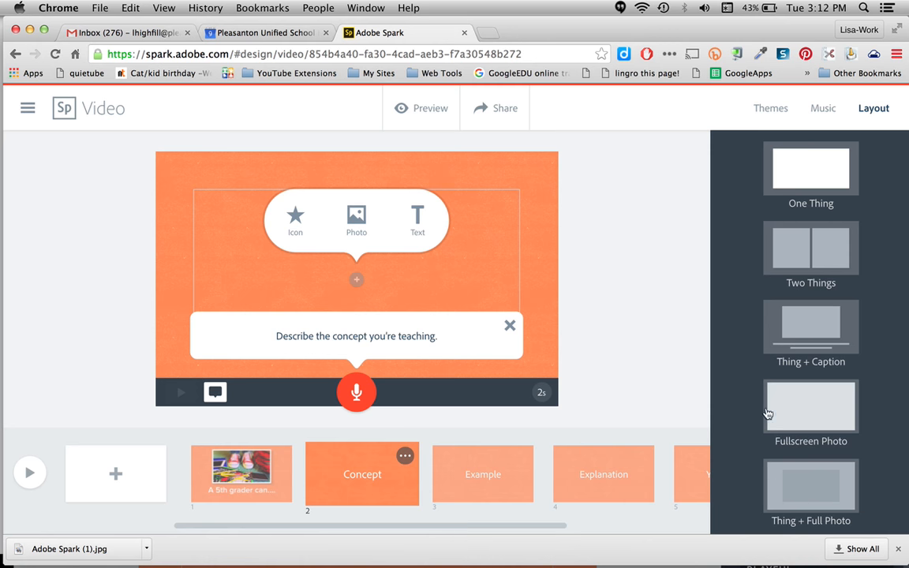
{"action": "left_click", "coordinate": [815, 421]}
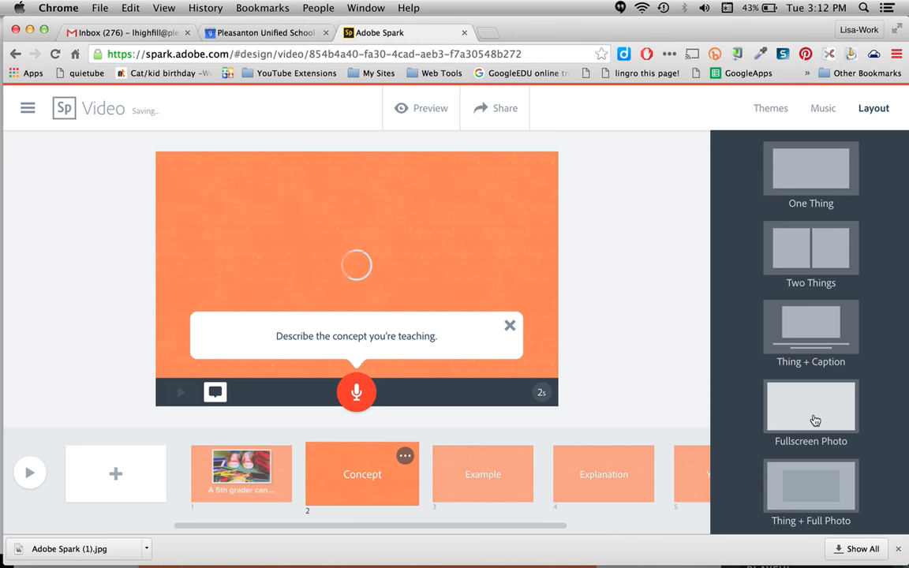
{"action": "left_click", "coordinate": [813, 489]}
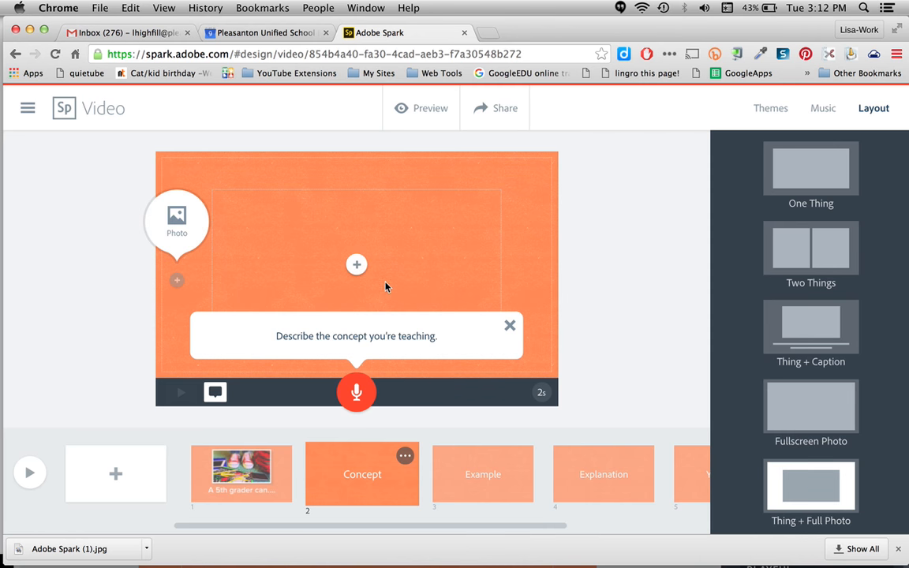
- Search the icons for "graduate" and place a solid figure wearing a graduation cap in the centre of the Concept slide
{"action": "left_click", "coordinate": [356, 266]}
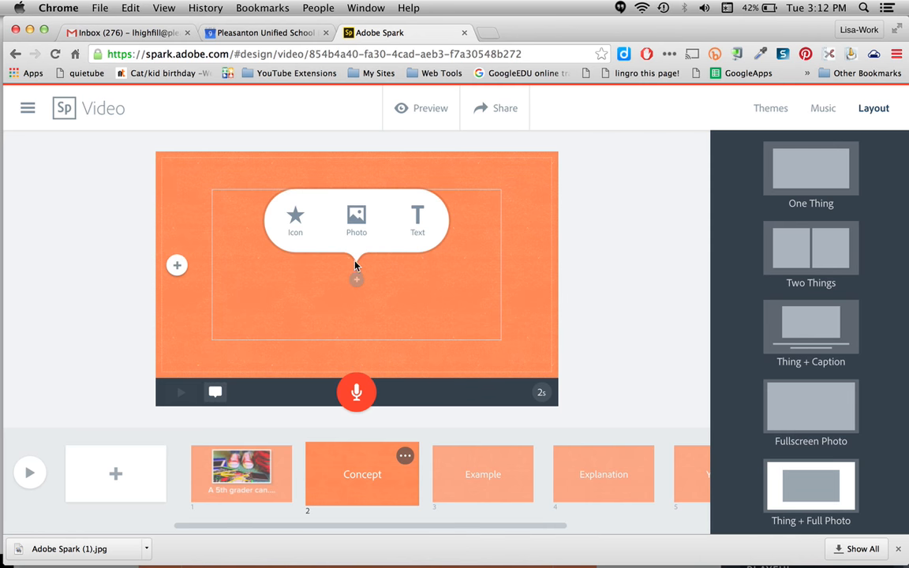
{"action": "left_click", "coordinate": [295, 222]}
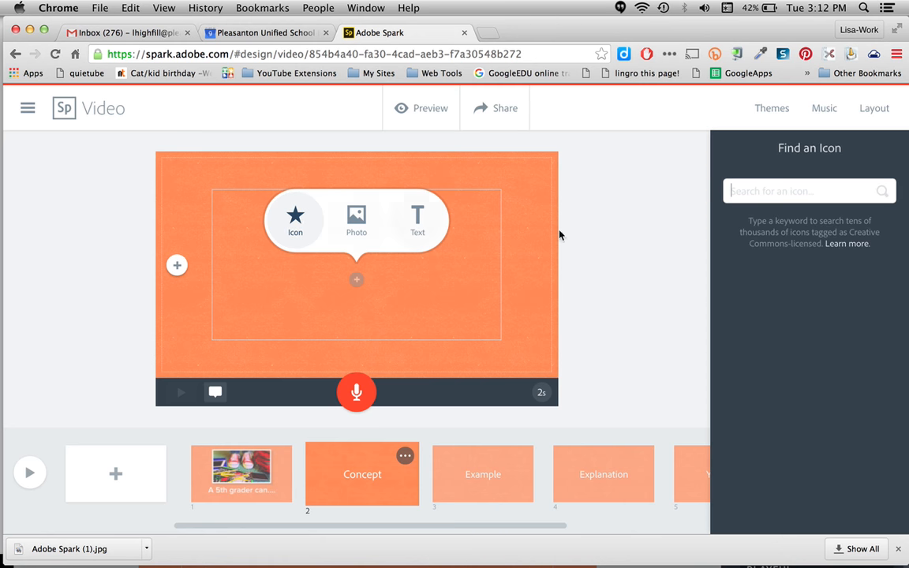
{"action": "type", "text": "graduate"}
{"action": "key", "text": "Return"}
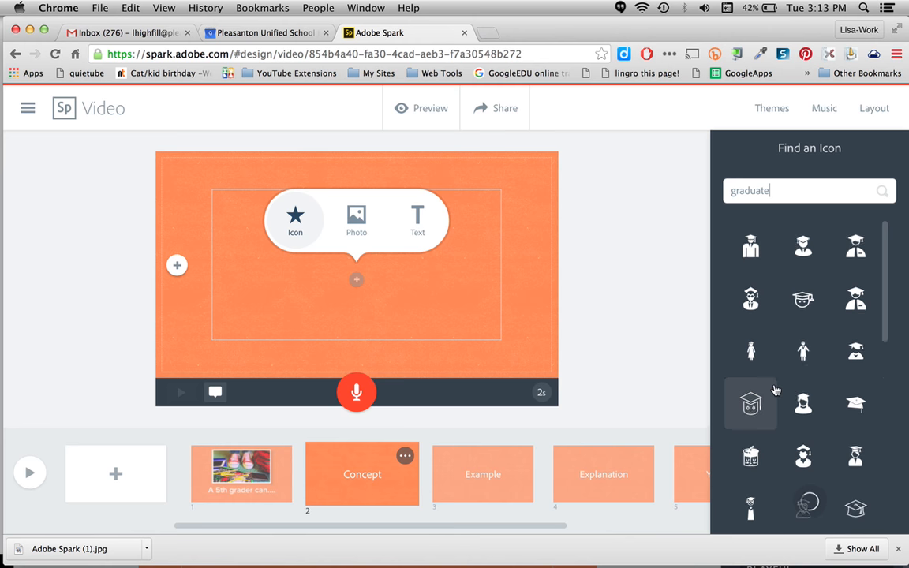
{"action": "scroll", "coordinate": [775, 389], "scroll_direction": "down", "scroll_amount": 5}
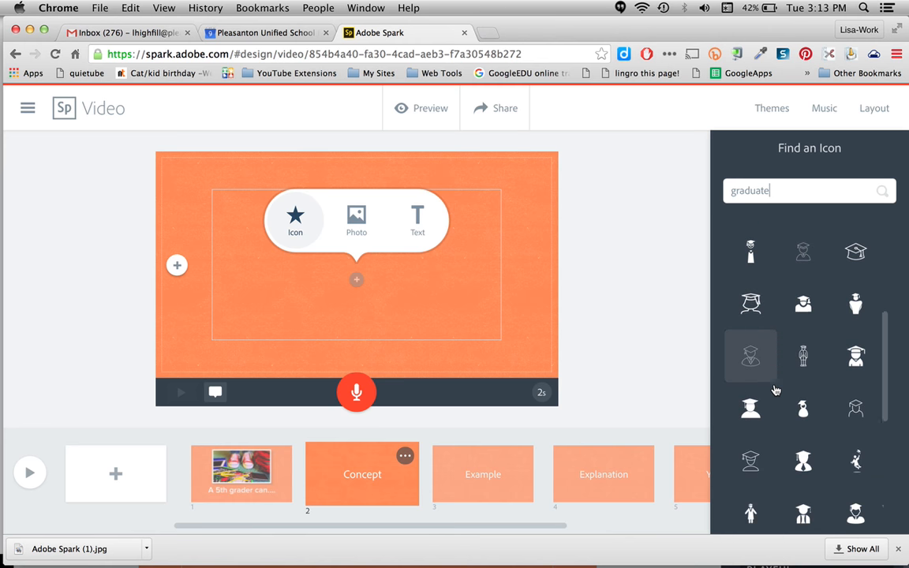
{"action": "scroll", "coordinate": [774, 390], "scroll_direction": "down", "scroll_amount": 2}
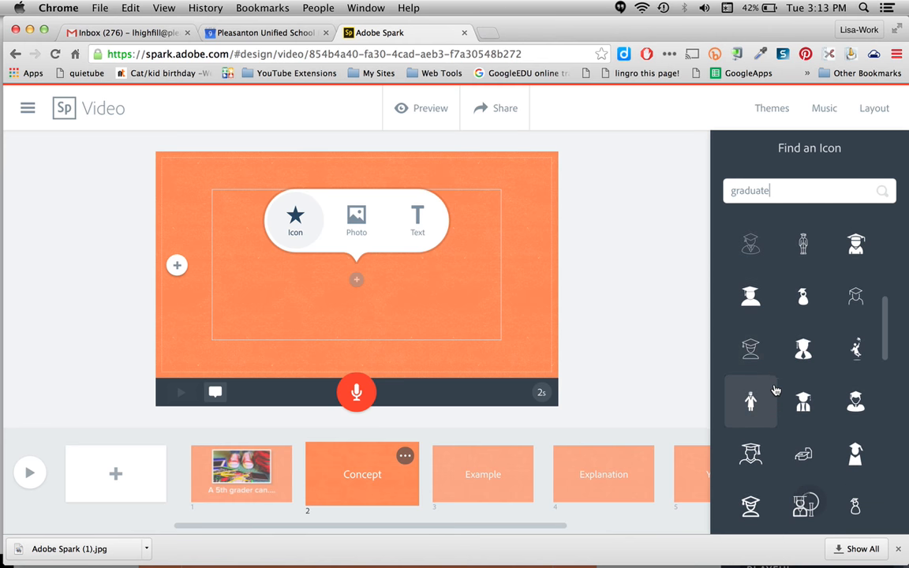
{"action": "left_click", "coordinate": [803, 402]}
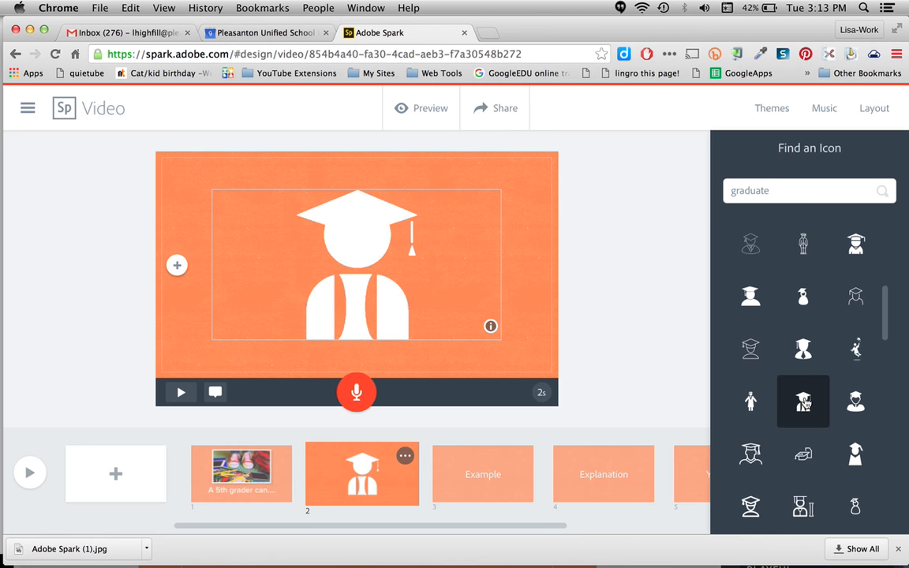
- Try other graduate icons on the Concept slide and settle on the flat-capped figure in a V-neck gown
{"action": "scroll", "coordinate": [803, 407], "scroll_direction": "down", "scroll_amount": 3}
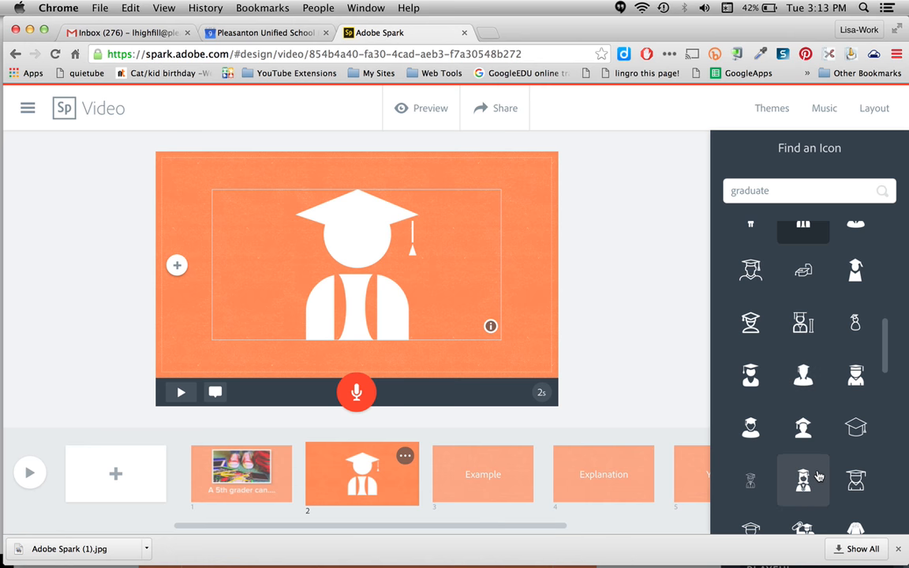
{"action": "scroll", "coordinate": [803, 479], "scroll_direction": "down", "scroll_amount": 1}
{"action": "scroll", "coordinate": [818, 479], "scroll_direction": "down", "scroll_amount": 3}
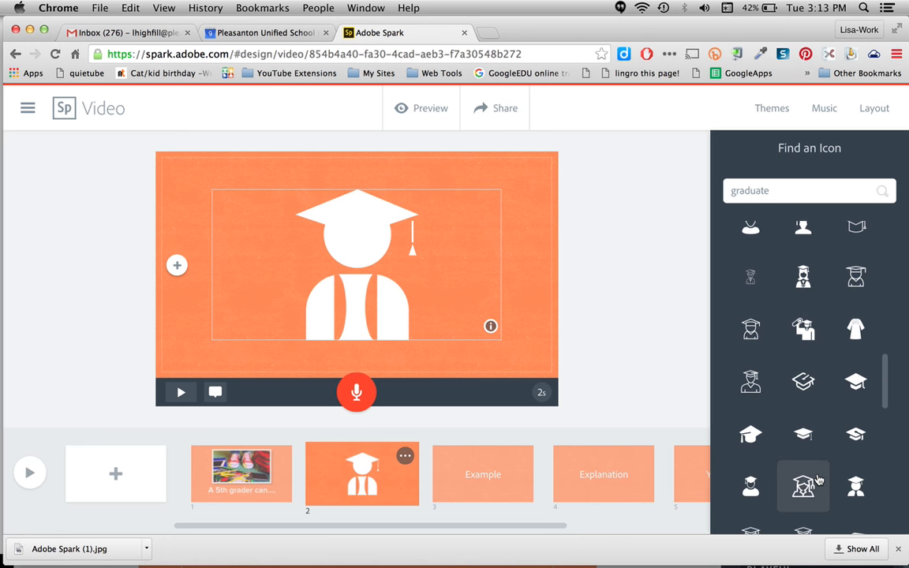
{"action": "scroll", "coordinate": [797, 394], "scroll_direction": "up", "scroll_amount": 2}
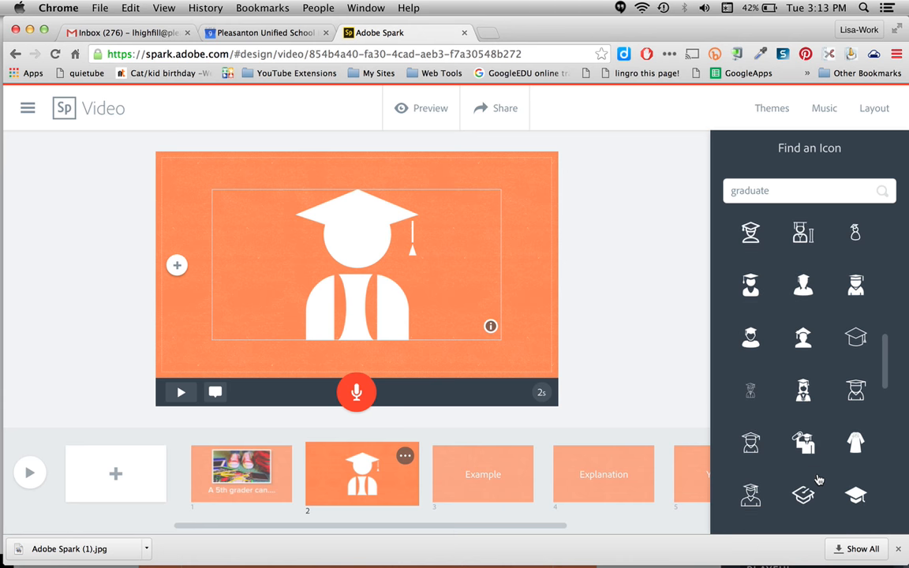
{"action": "left_click", "coordinate": [750, 289]}
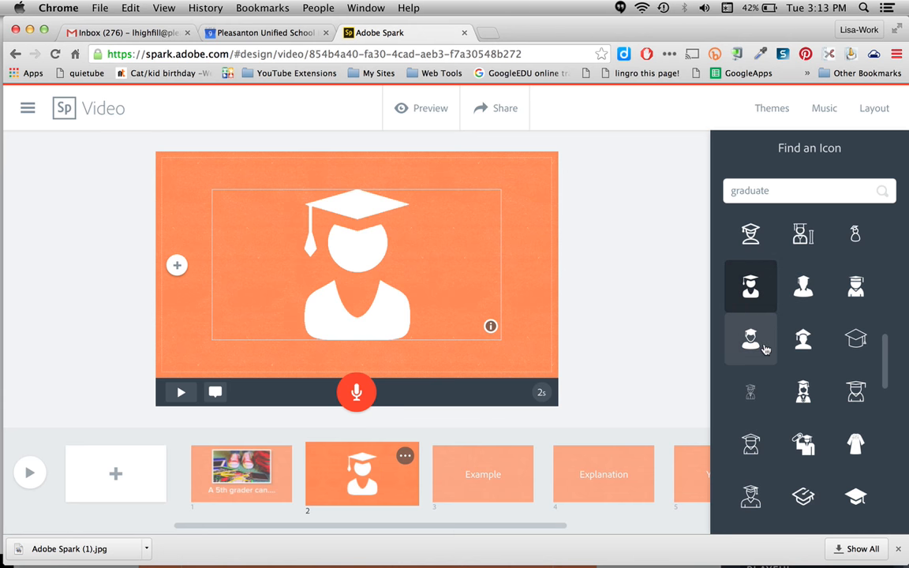
{"action": "left_click", "coordinate": [807, 348]}
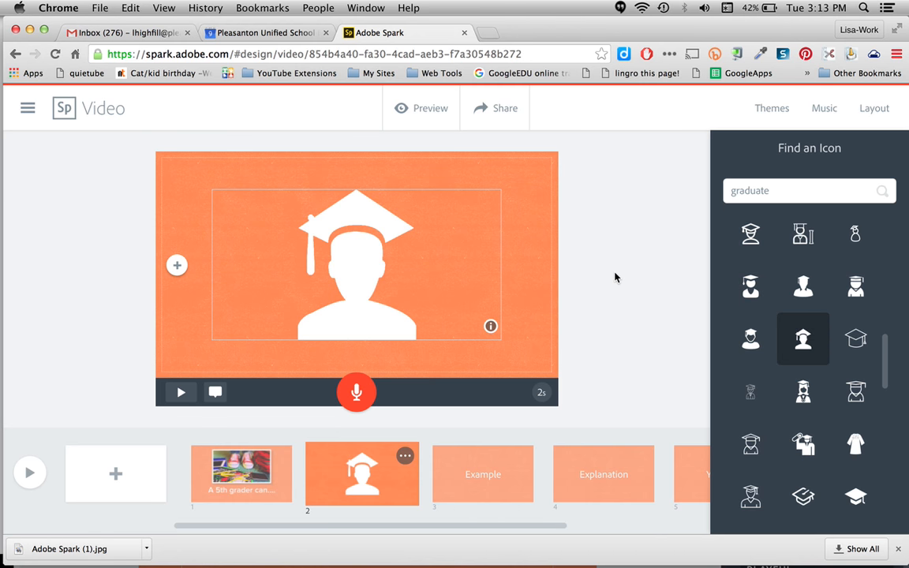
{"action": "left_click", "coordinate": [857, 293]}
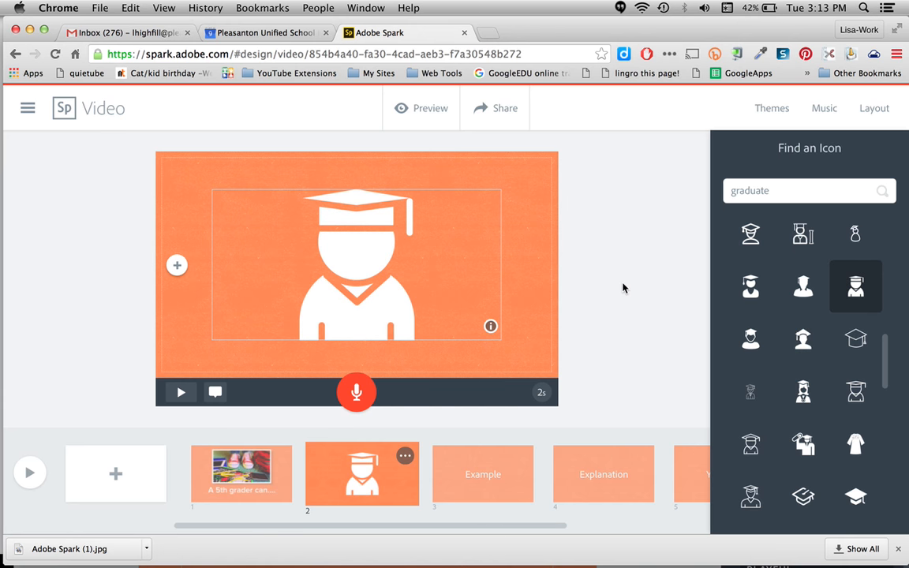
- Search the stock photos for "checkerboard" as a background for the Concept slide and browse the pictures
{"action": "left_click", "coordinate": [177, 269]}
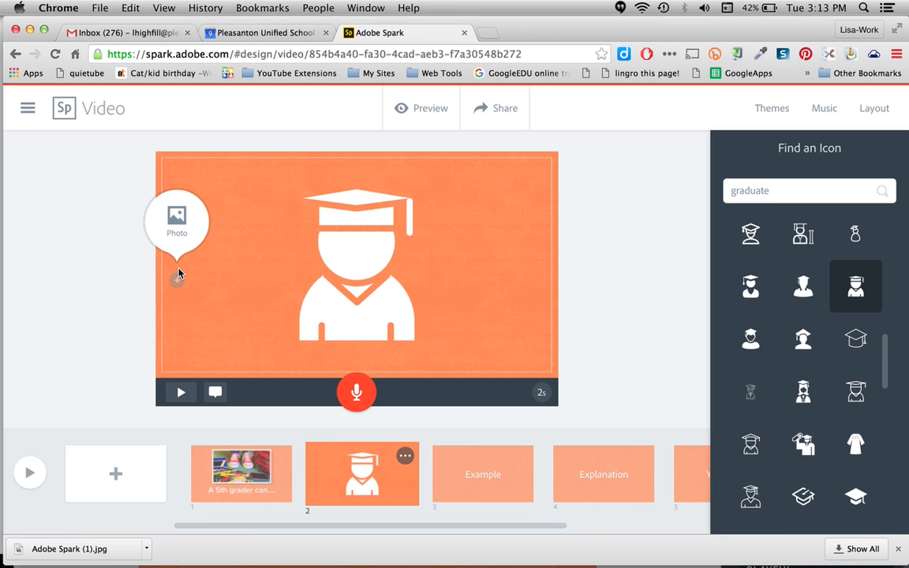
{"action": "left_click", "coordinate": [177, 219]}
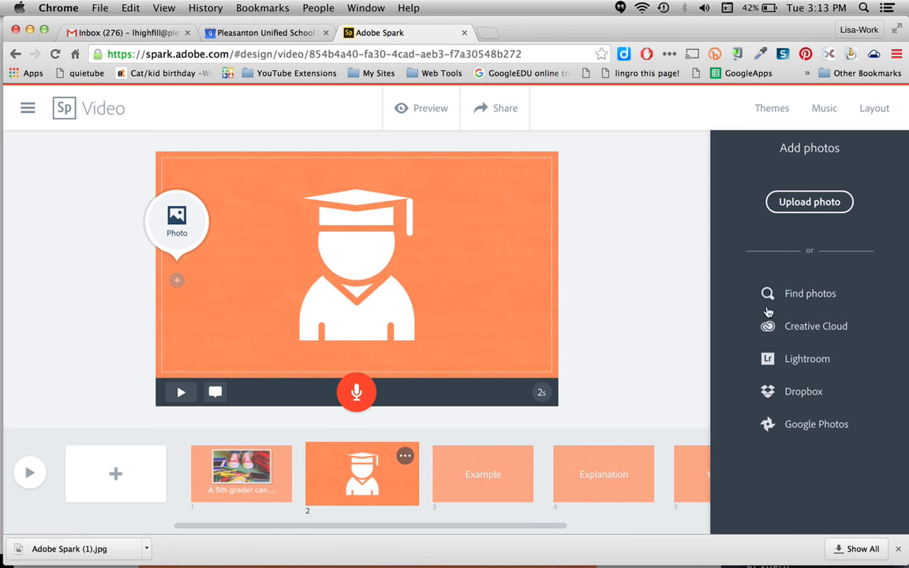
{"action": "left_click", "coordinate": [787, 300]}
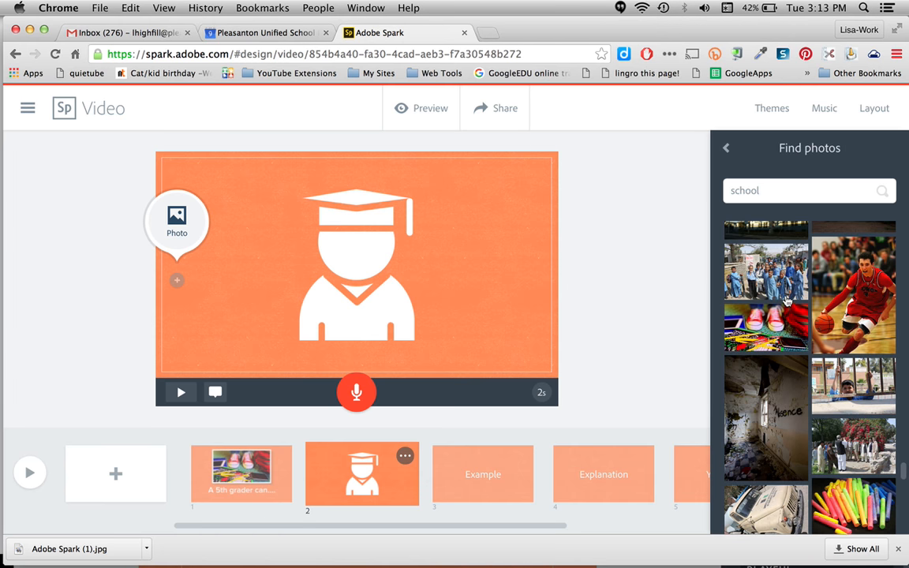
{"action": "double_click", "coordinate": [771, 191]}
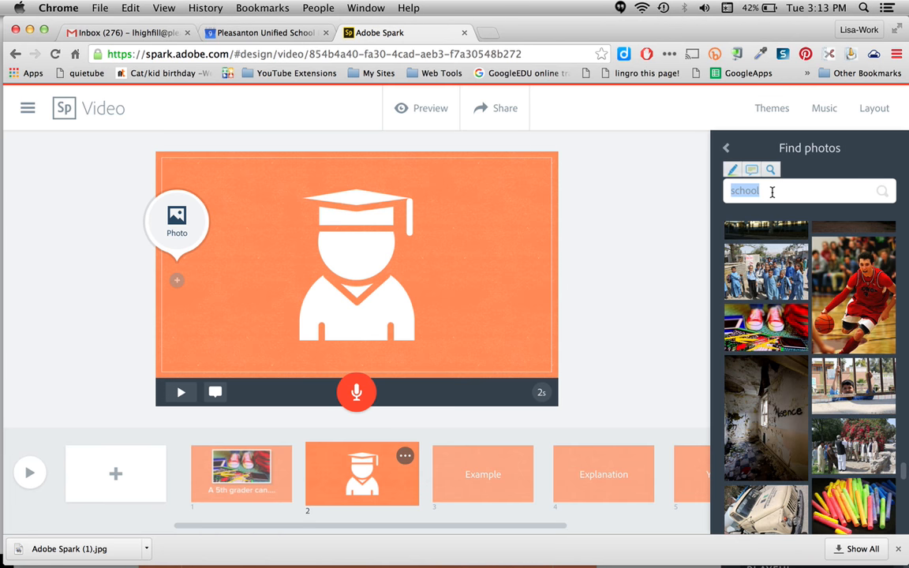
{"action": "type", "text": "checkerboard"}
{"action": "key", "text": "Return"}
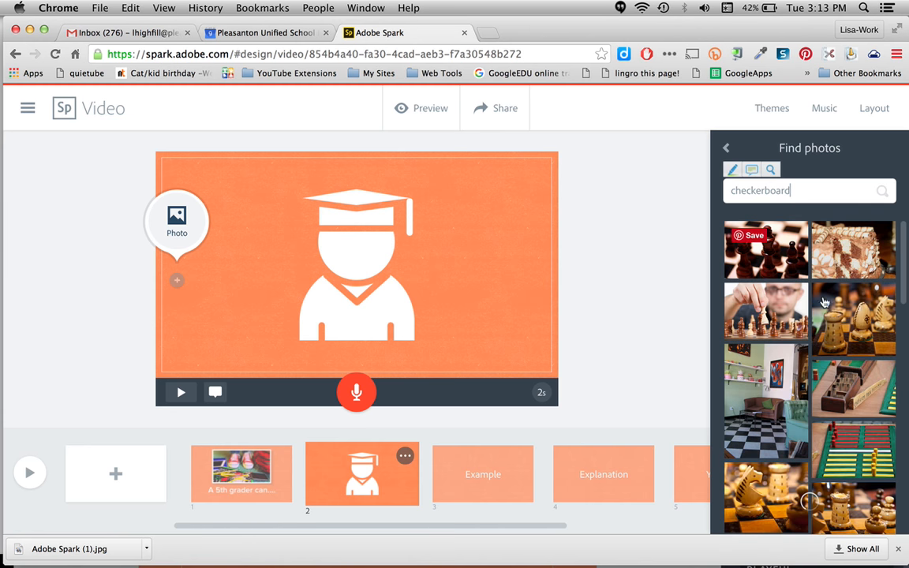
{"action": "scroll", "coordinate": [789, 386], "scroll_direction": "down", "scroll_amount": 6}
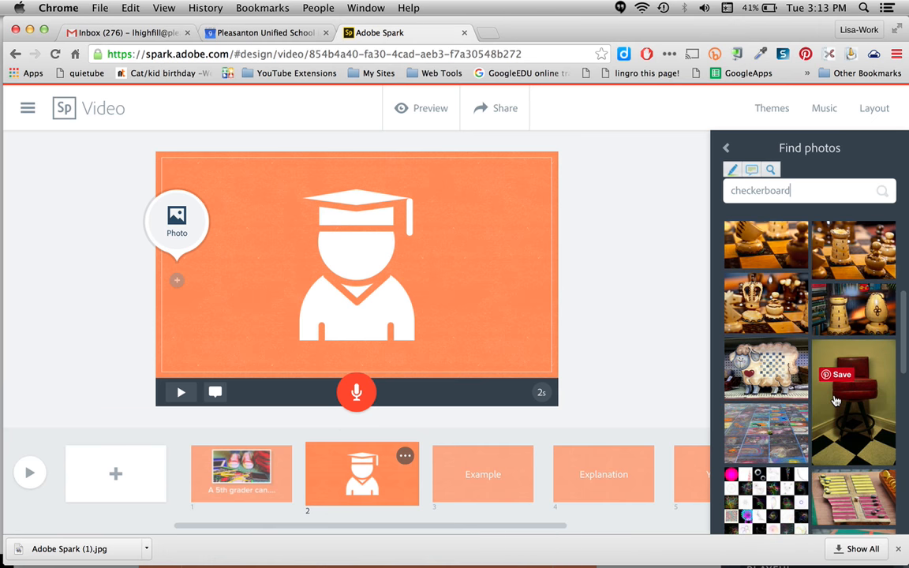
{"action": "scroll", "coordinate": [836, 401], "scroll_direction": "down", "scroll_amount": 5}
- Search the stock photos for "chevrons" as a background for the Concept slide and look through the pictures
{"action": "double_click", "coordinate": [794, 192]}
{"action": "type", "text": "chevro"}
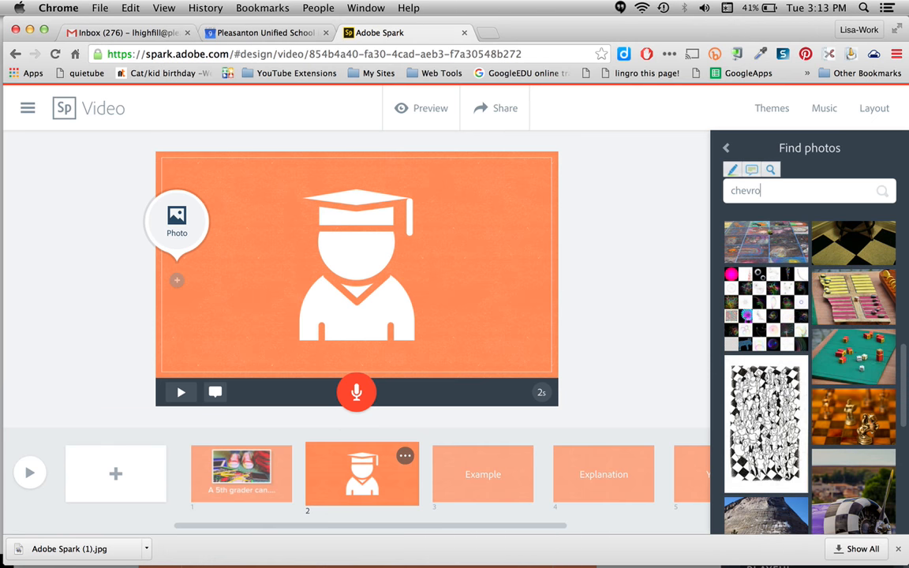
{"action": "type", "text": "ns"}
{"action": "key", "text": "Return"}
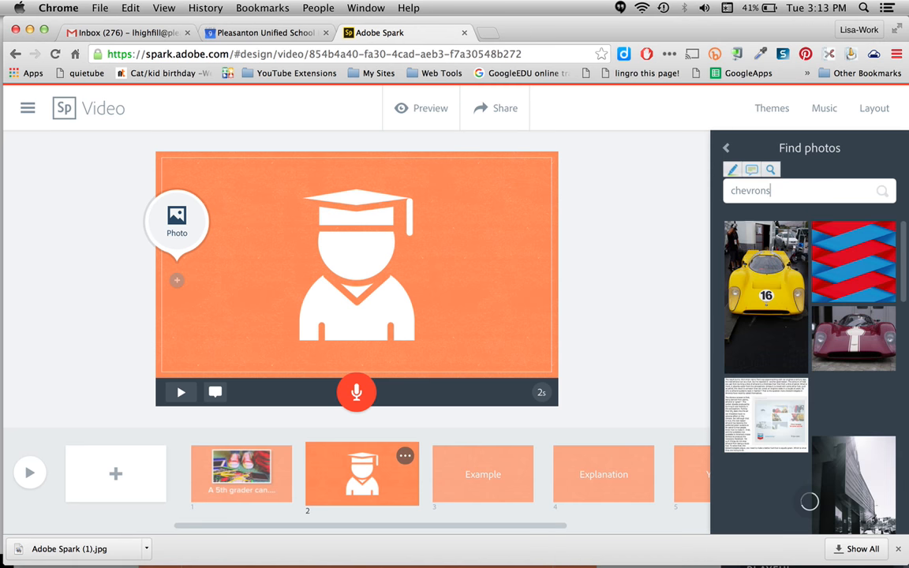
{"action": "scroll", "coordinate": [858, 349], "scroll_direction": "down", "scroll_amount": 5}
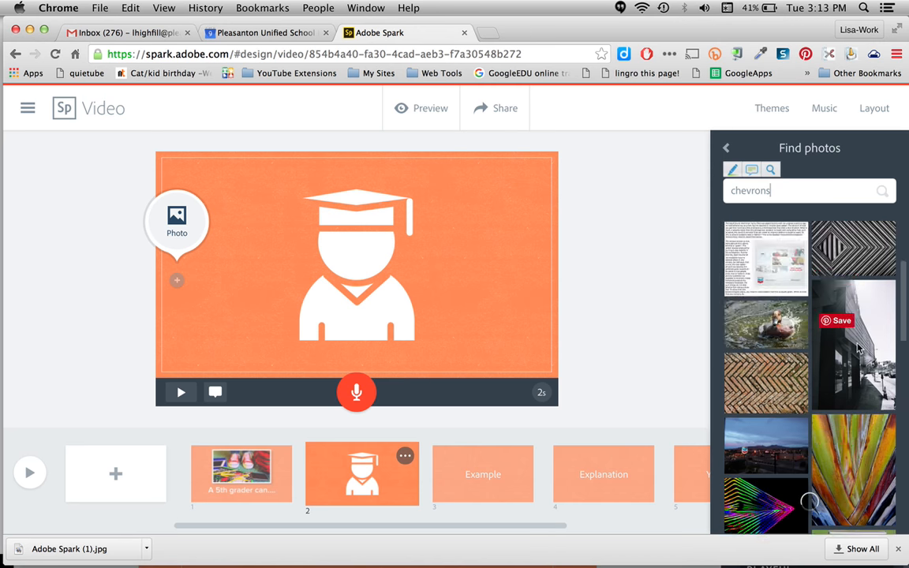
{"action": "scroll", "coordinate": [859, 349], "scroll_direction": "down", "scroll_amount": 10}
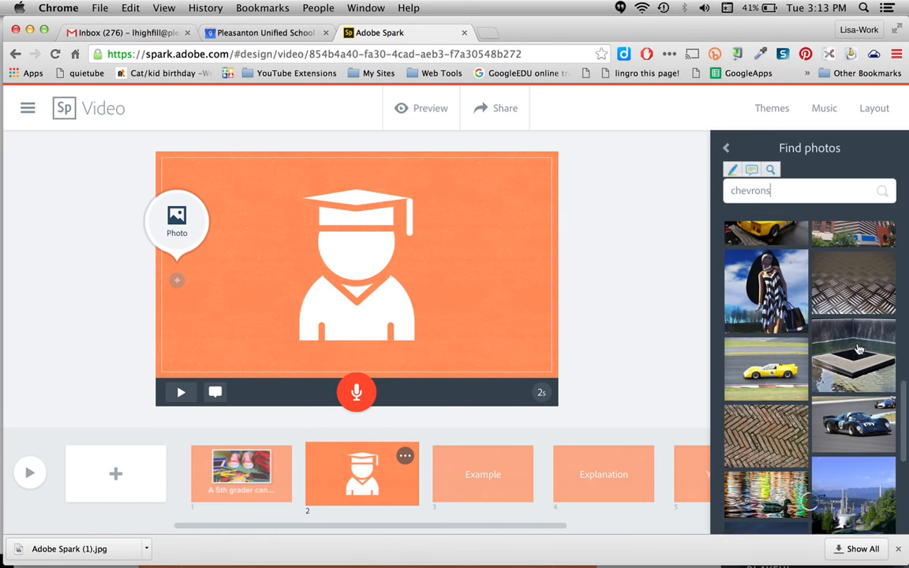
{"action": "scroll", "coordinate": [858, 349], "scroll_direction": "down", "scroll_amount": 2}
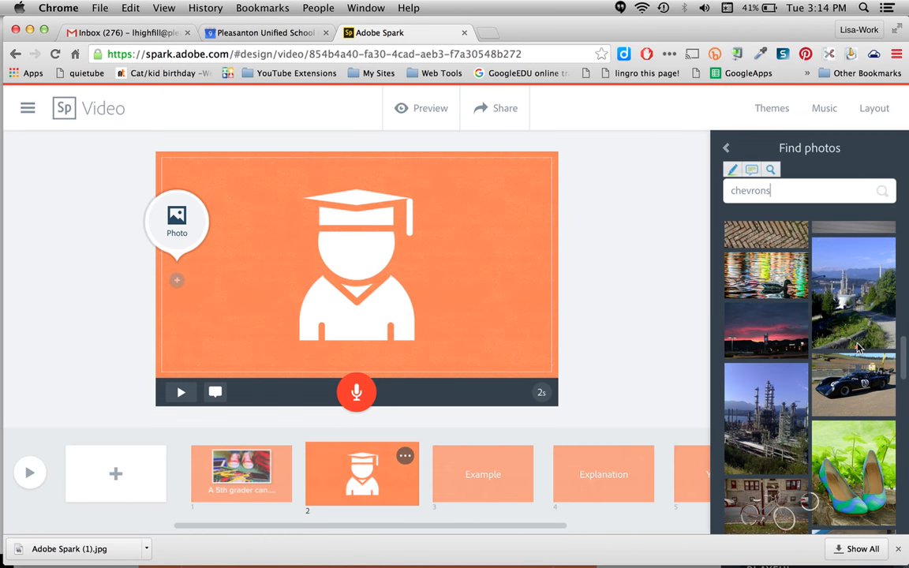
{"action": "scroll", "coordinate": [858, 349], "scroll_direction": "down", "scroll_amount": 10}
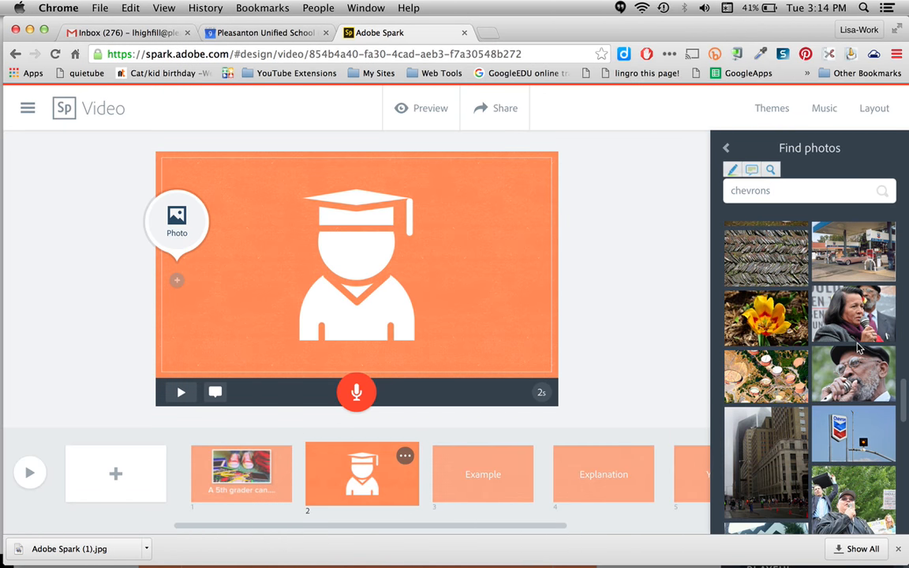
{"action": "scroll", "coordinate": [859, 350], "scroll_direction": "down", "scroll_amount": 5}
- Search the stock photos for "flowers" and set the field of orange and yellow daisies as the Concept slide's background
{"action": "double_click", "coordinate": [781, 191]}
{"action": "type", "text": "flowers"}
{"action": "key", "text": "Return"}
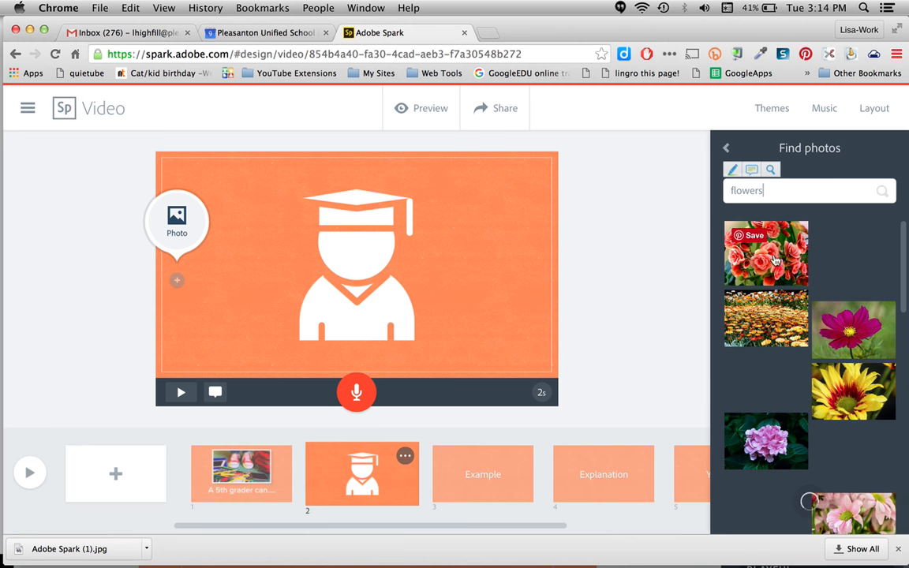
{"action": "left_click", "coordinate": [777, 326]}
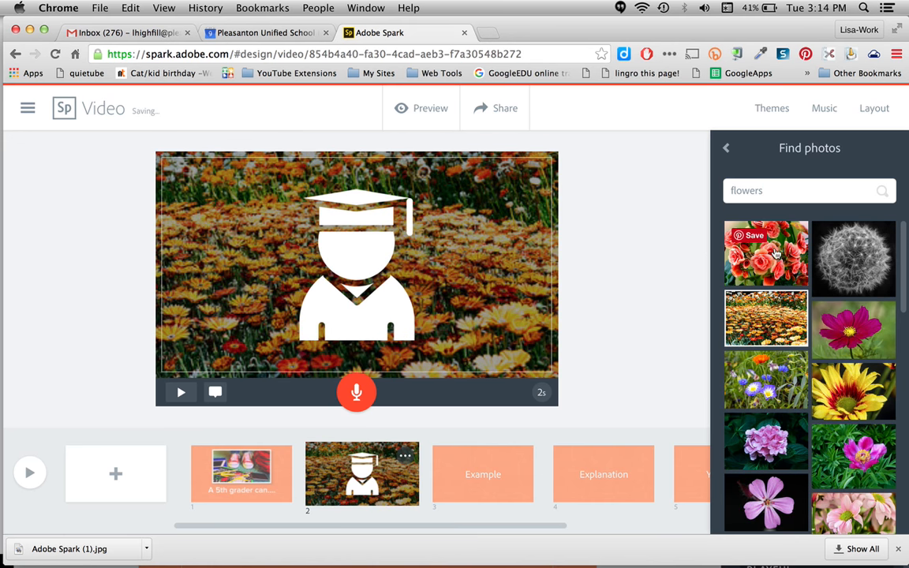
{"action": "scroll", "coordinate": [806, 434], "scroll_direction": "down", "scroll_amount": 1}
{"action": "scroll", "coordinate": [805, 435], "scroll_direction": "down", "scroll_amount": 5}
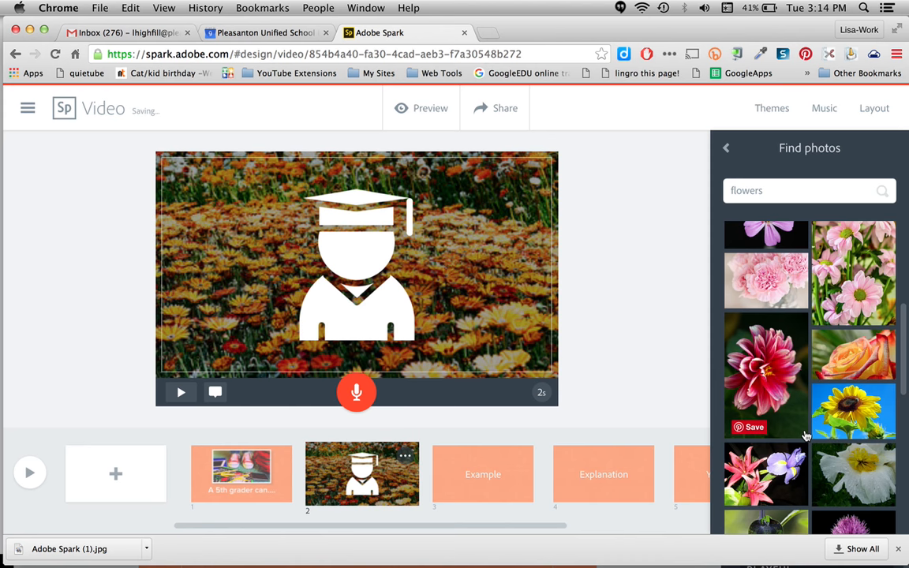
- Set the Example slide's layout to Fullscreen Photo and open the stock photo search for it
{"action": "left_click", "coordinate": [485, 491]}
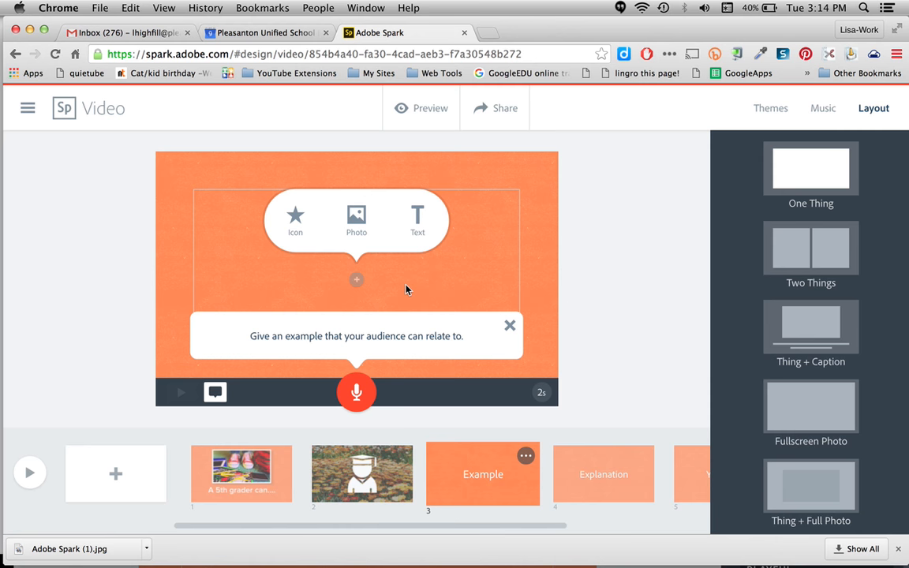
{"action": "left_click", "coordinate": [827, 427]}
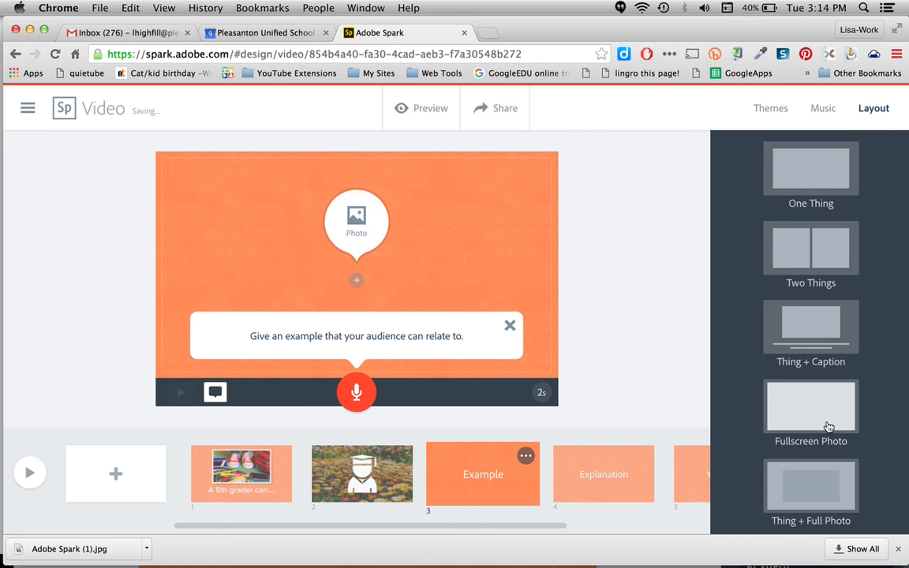
{"action": "left_click", "coordinate": [355, 215]}
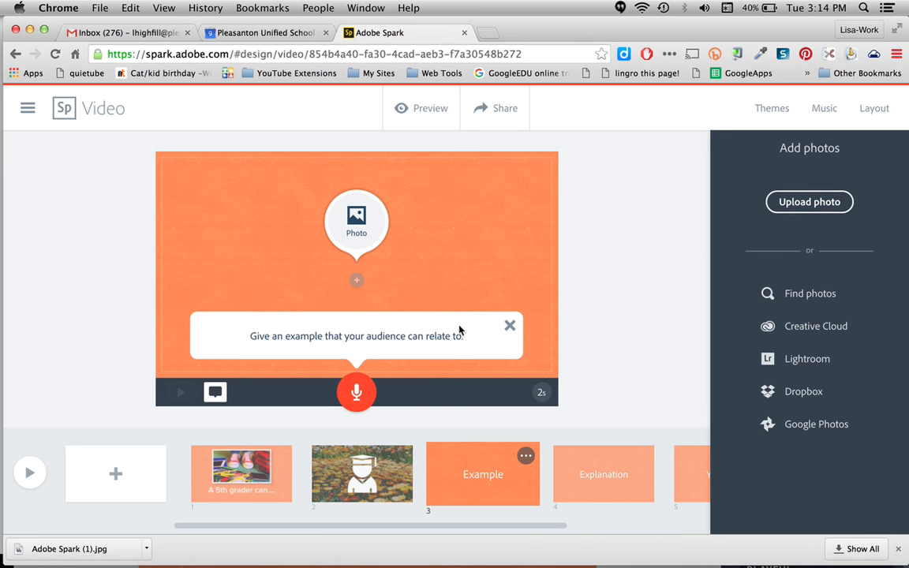
{"action": "left_click", "coordinate": [791, 292]}
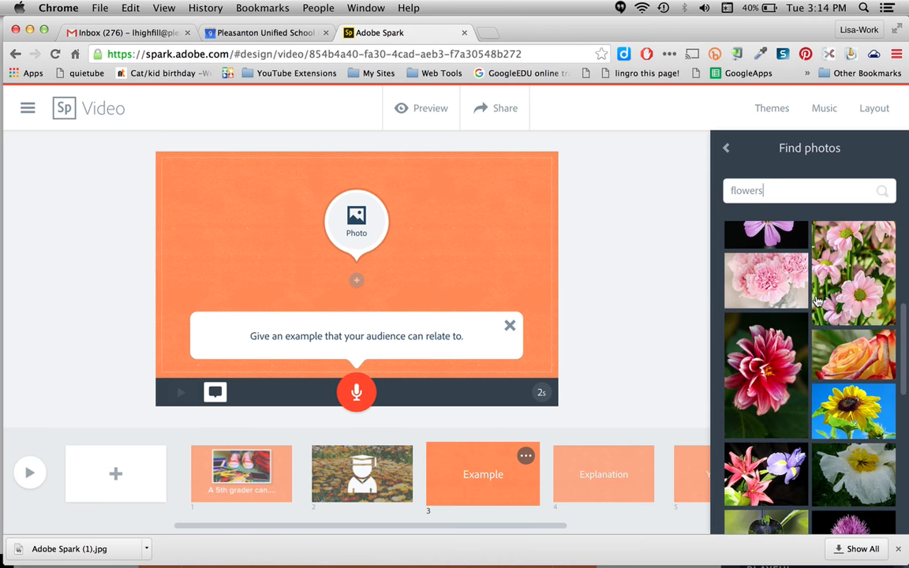
- Search for "laptop" and fill the Example slide with the photo of a laptop, tablet and phone on a wooden desk
{"action": "key", "text": "BackSpace"}
{"action": "key", "text": "BackSpace"}
{"action": "key", "text": "BackSpace"}
{"action": "key", "text": "BackSpace"}
{"action": "key", "text": "BackSpace"}
{"action": "key", "text": "BackSpace"}
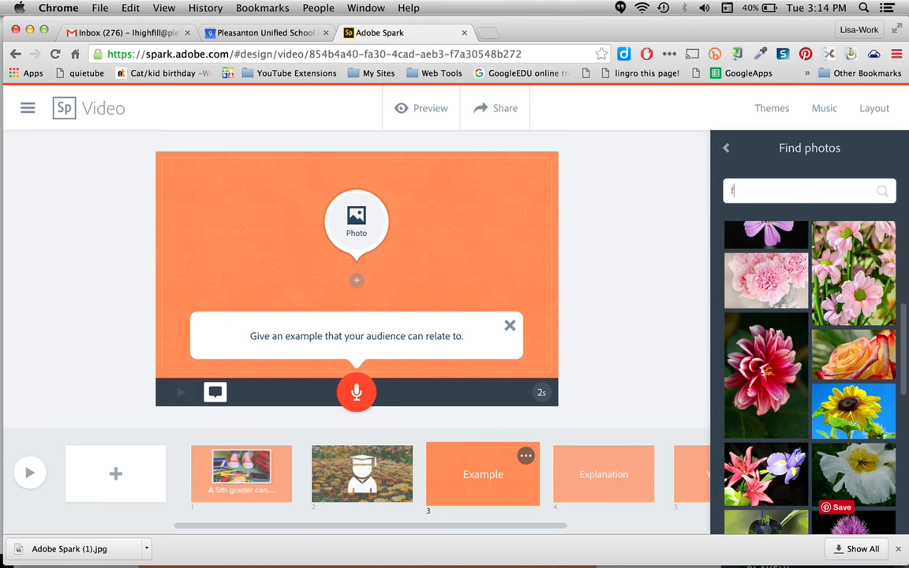
{"action": "key", "text": "BackSpace"}
{"action": "type", "text": "laptop"}
{"action": "key", "text": "Return"}
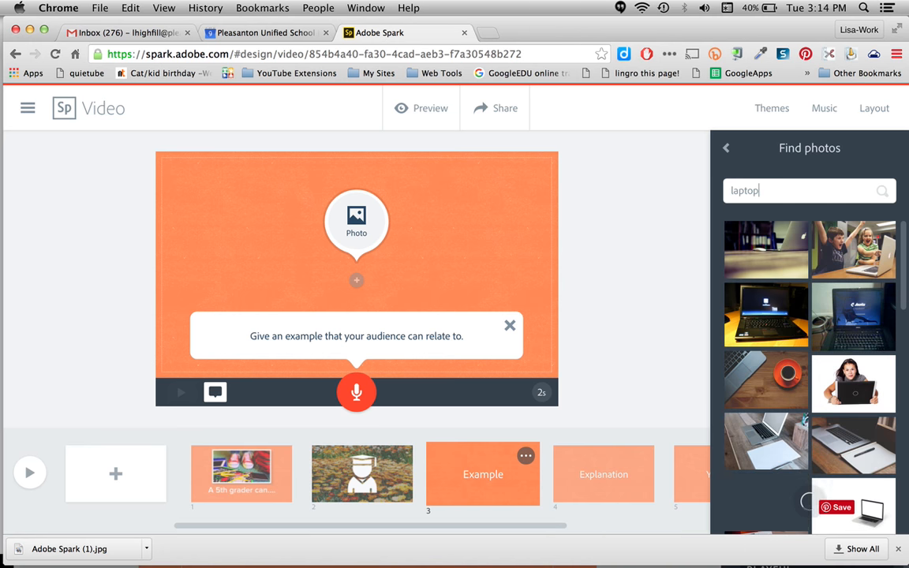
{"action": "scroll", "coordinate": [867, 371], "scroll_direction": "down", "scroll_amount": 5}
{"action": "scroll", "coordinate": [875, 361], "scroll_direction": "down", "scroll_amount": 10}
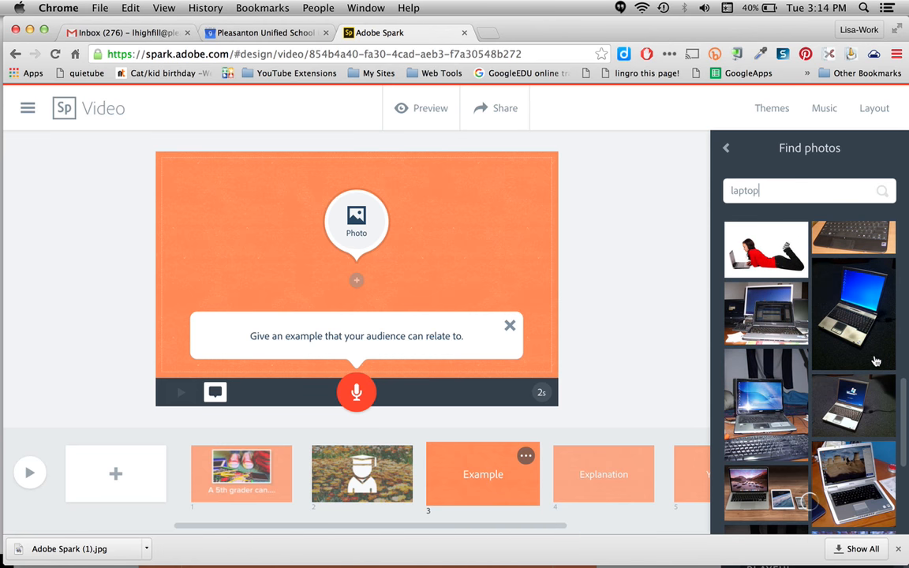
{"action": "scroll", "coordinate": [875, 361], "scroll_direction": "down", "scroll_amount": 5}
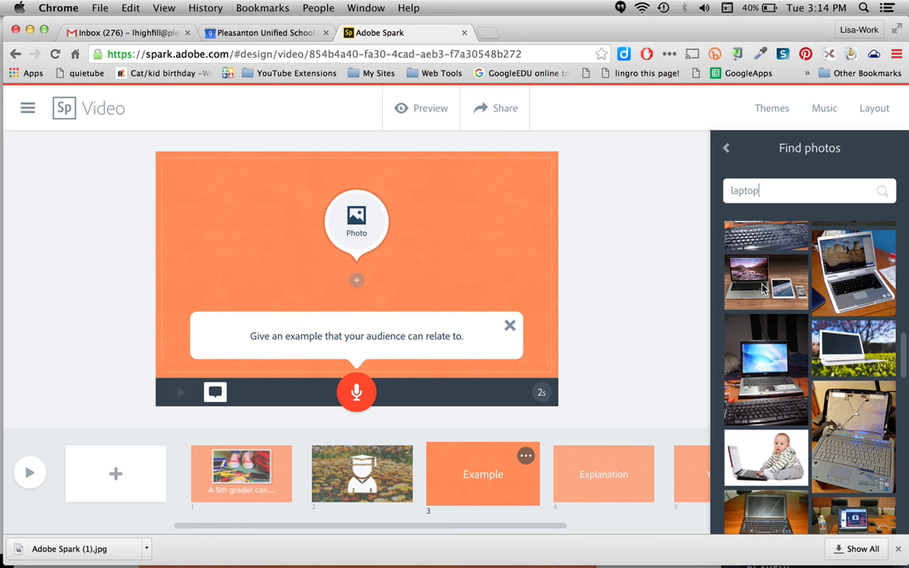
{"action": "left_click", "coordinate": [763, 289]}
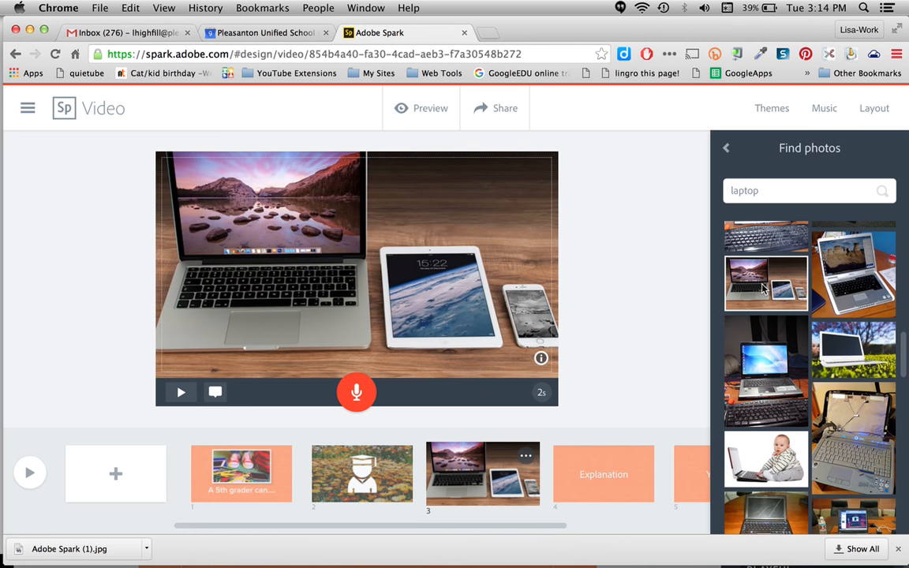
- Choose Whistle Away from the Playful tracks as the video's background music and listen to a sample of it
{"action": "left_click", "coordinate": [871, 110]}
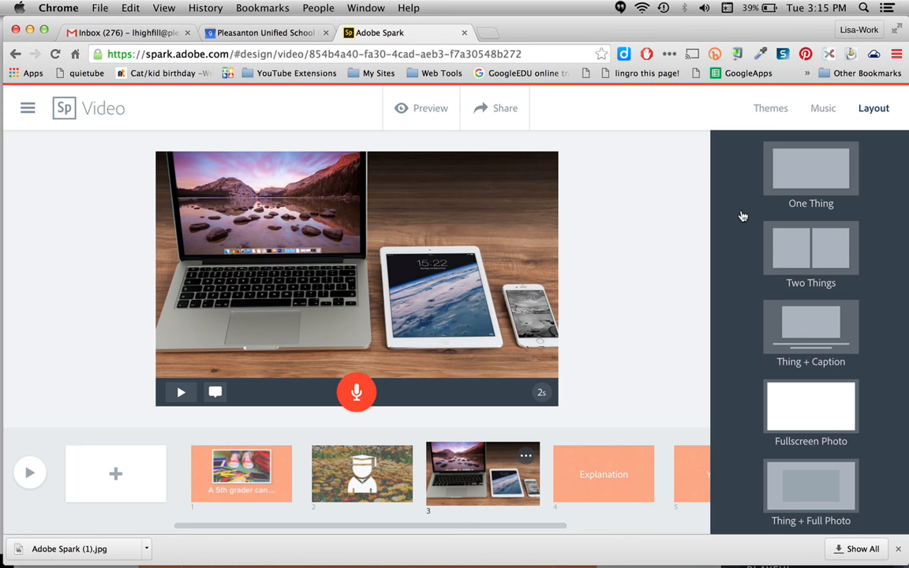
{"action": "left_click", "coordinate": [823, 109]}
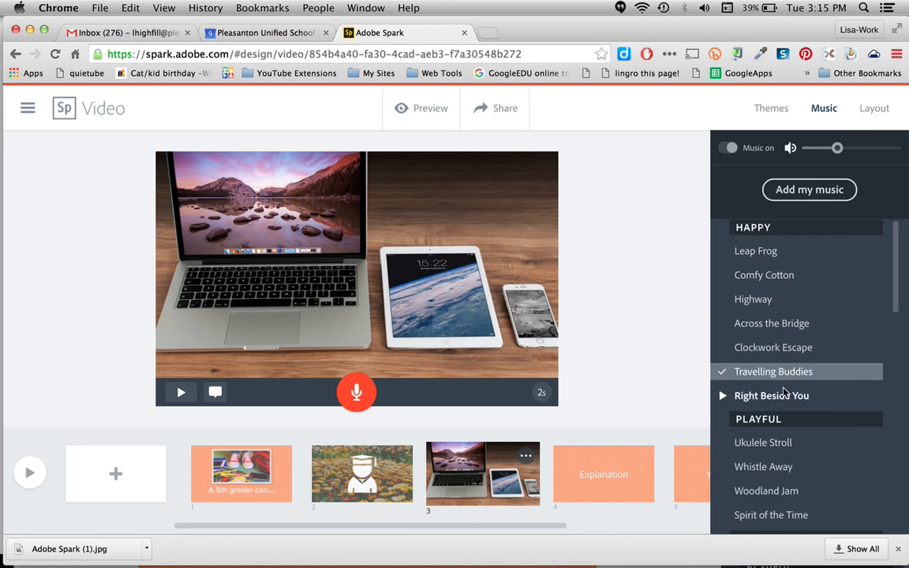
{"action": "scroll", "coordinate": [783, 319], "scroll_direction": "up", "scroll_amount": 1}
{"action": "scroll", "coordinate": [783, 319], "scroll_direction": "down", "scroll_amount": 5}
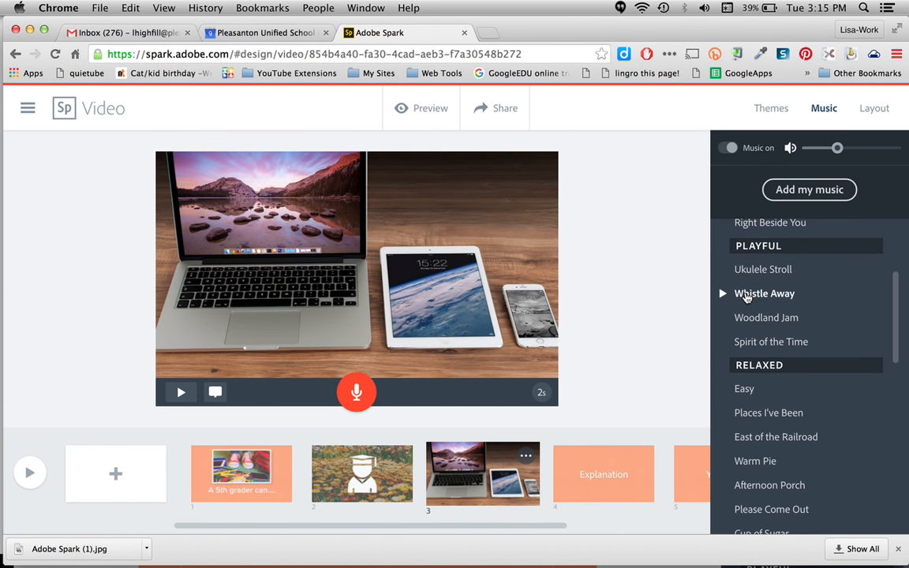
{"action": "left_click", "coordinate": [745, 296]}
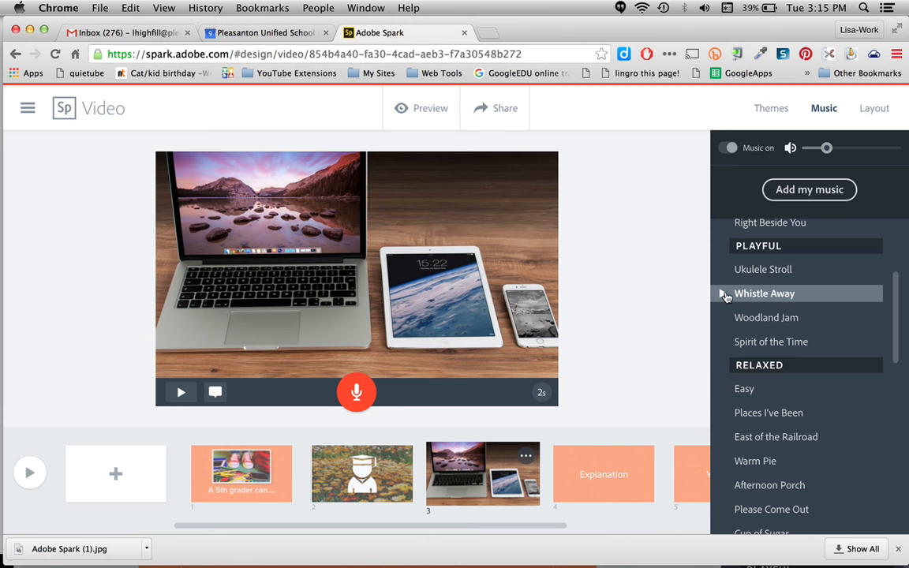
{"action": "left_click", "coordinate": [723, 296]}
{"action": "left_click", "coordinate": [723, 295]}
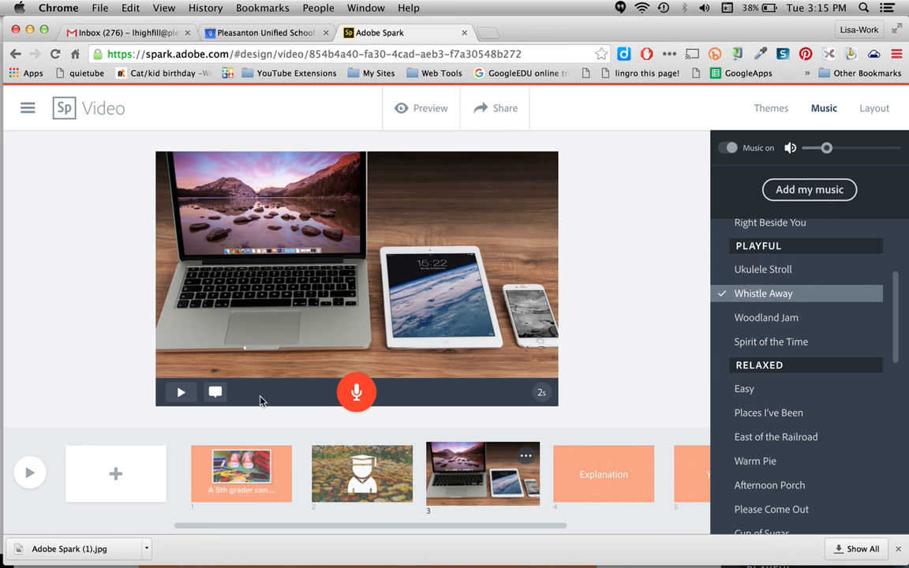
- Allow microphone access for the site and record a short voice narration on the "A 5th grader can...." title slide
{"action": "left_click", "coordinate": [201, 466]}
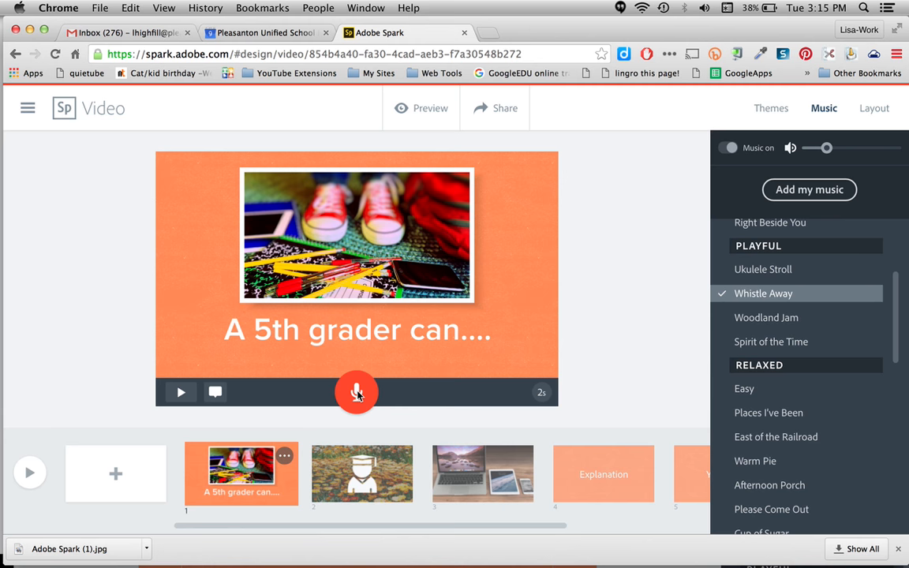
{"action": "left_click", "coordinate": [358, 393]}
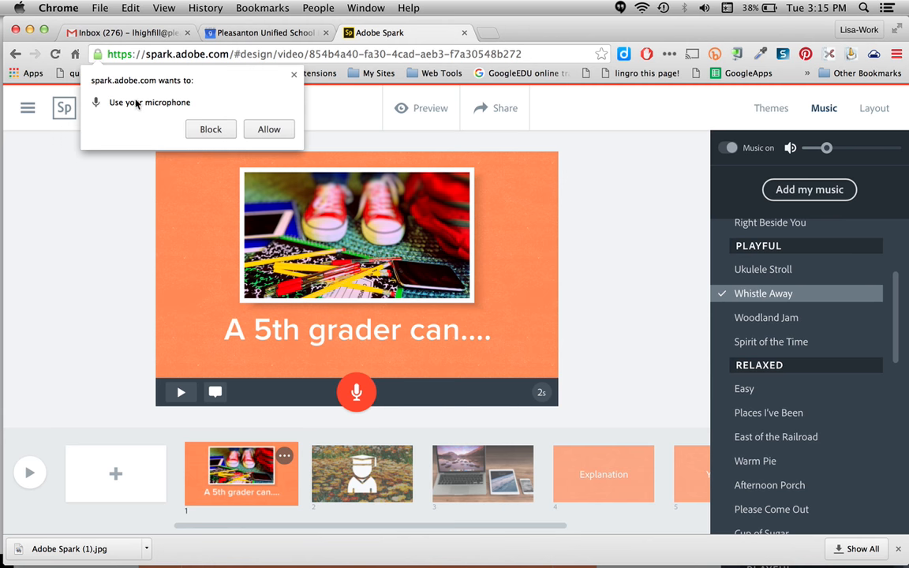
{"action": "left_click", "coordinate": [271, 129]}
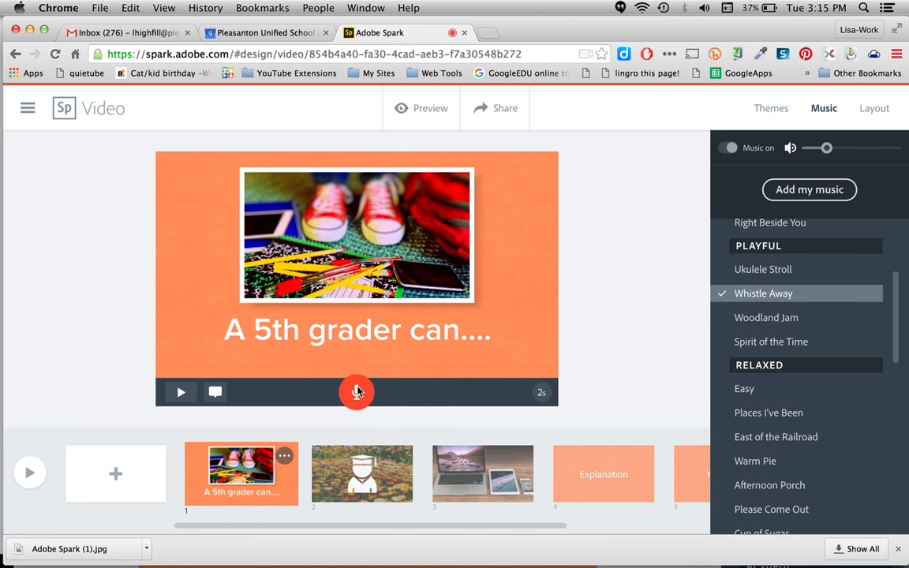
{"action": "left_click_drag", "start_coordinate": [356, 391], "coordinate": [356, 391]}
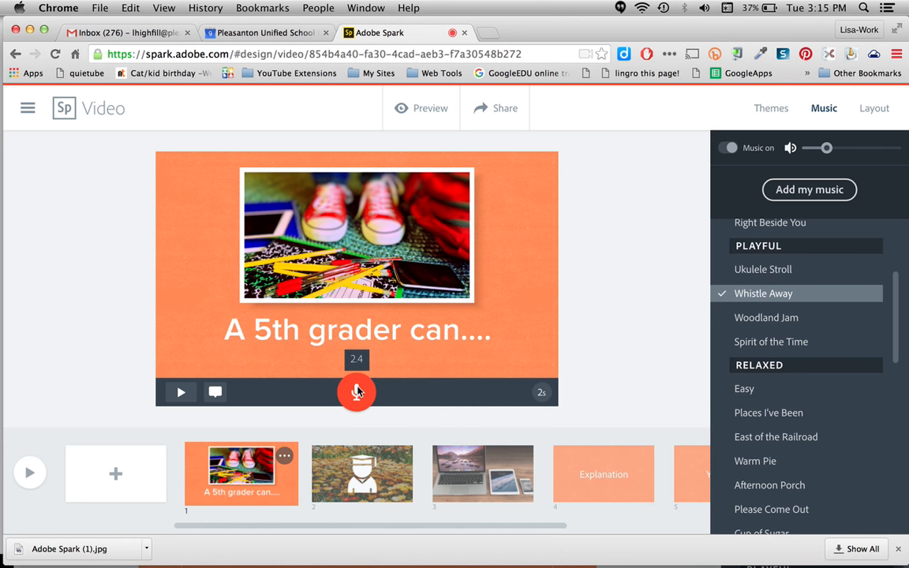
- Record voice narration of about 4 seconds on the graduate slide and about 5 seconds on the laptop photo slide
{"action": "left_click", "coordinate": [363, 481]}
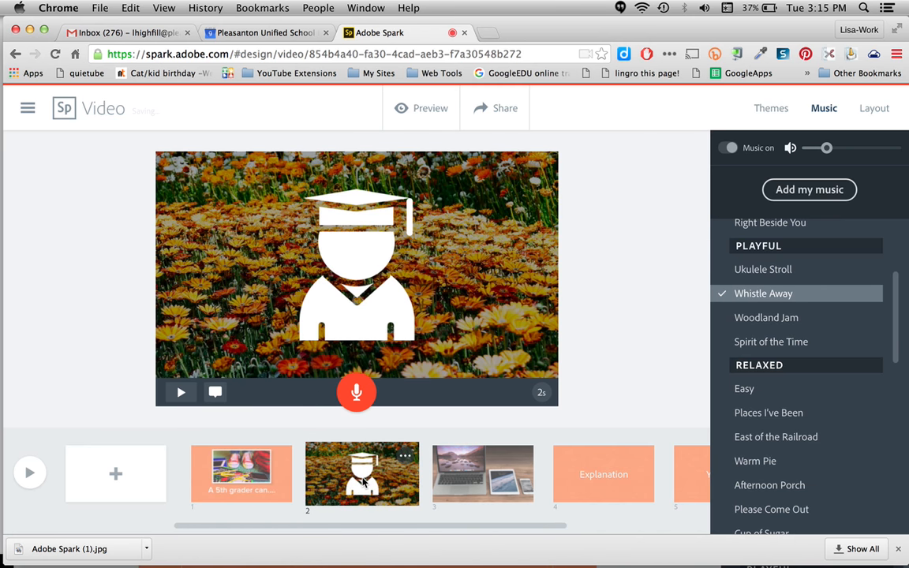
{"action": "left_click_drag", "start_coordinate": [354, 392], "coordinate": [355, 392]}
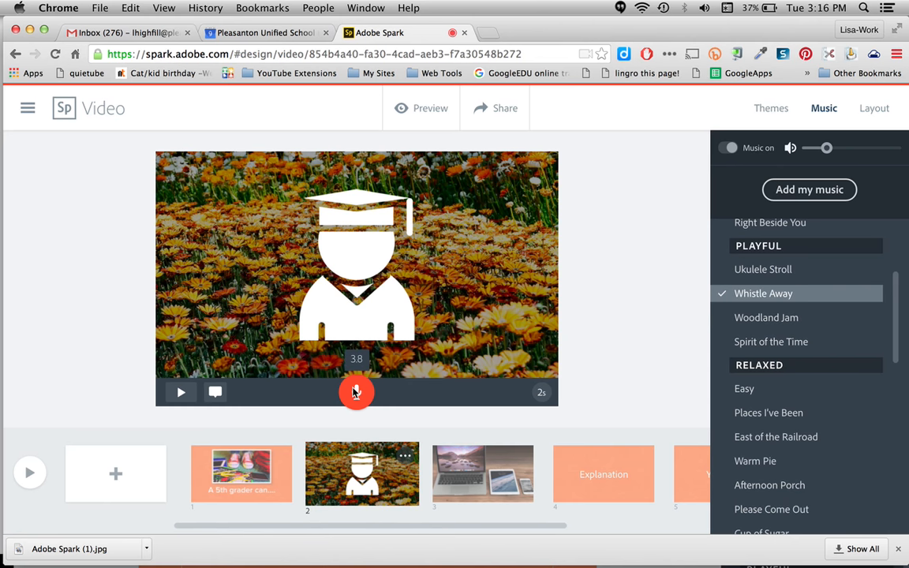
{"action": "left_click_drag", "start_coordinate": [355, 392], "coordinate": [355, 392]}
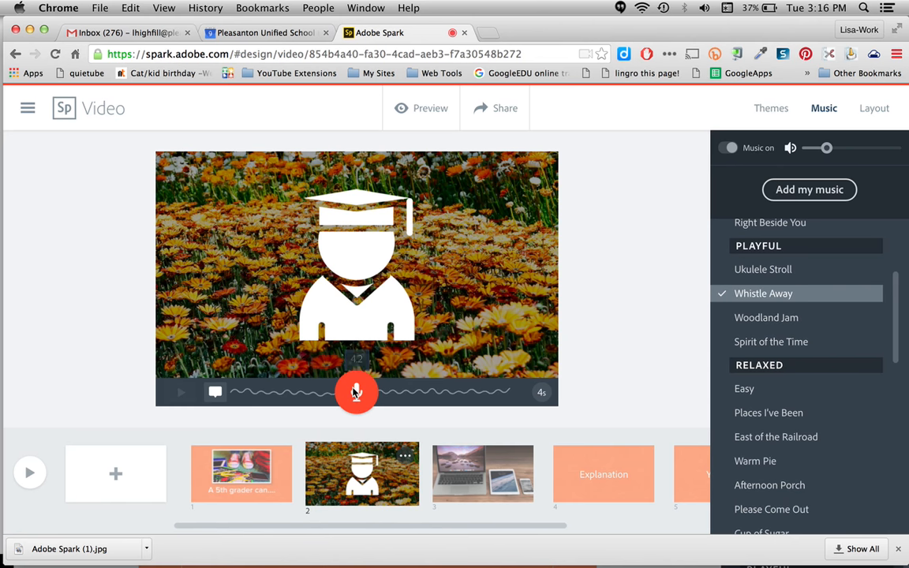
{"action": "left_click", "coordinate": [477, 478]}
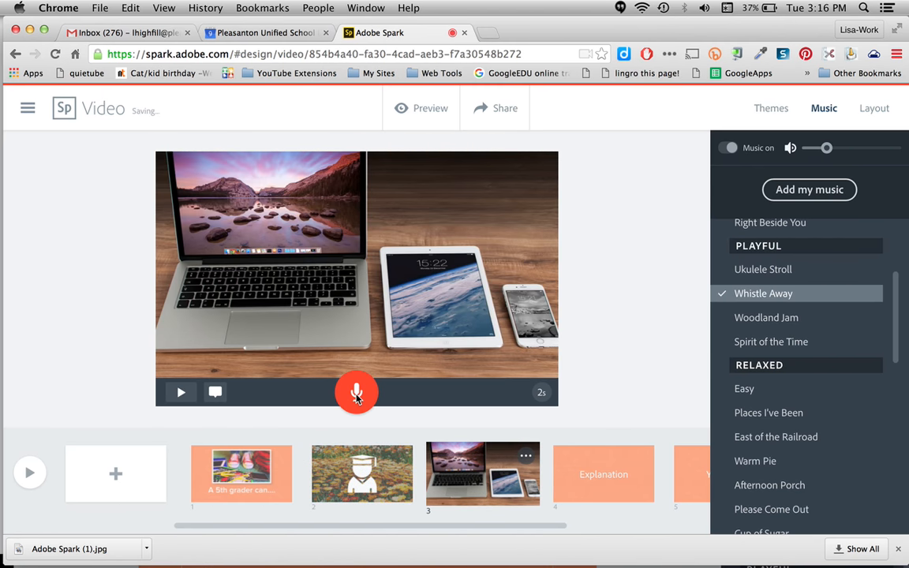
{"action": "left_click_drag", "start_coordinate": [355, 398], "coordinate": [357, 398]}
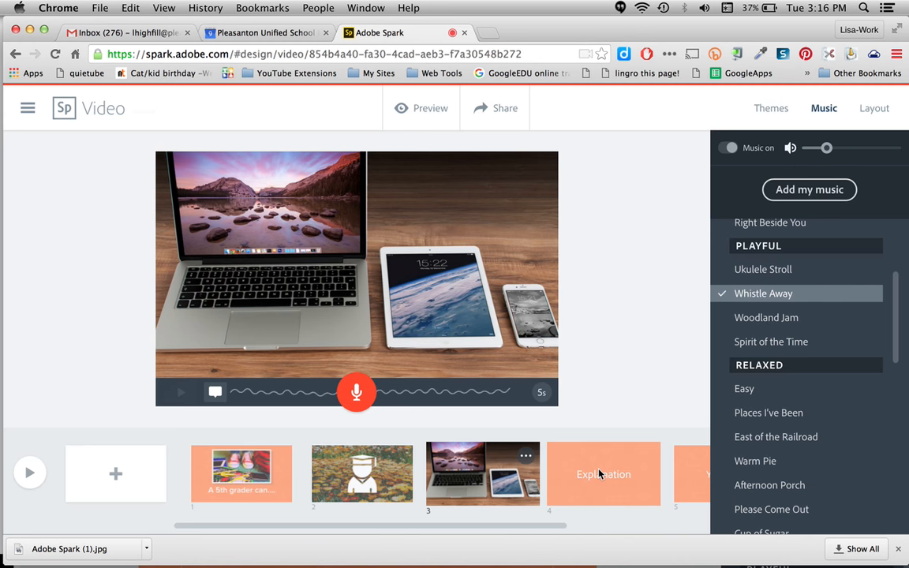
- Delete the unused Summary slide at the end of the video and confirm its removal
{"action": "scroll", "coordinate": [598, 474], "scroll_direction": "right", "scroll_amount": 3}
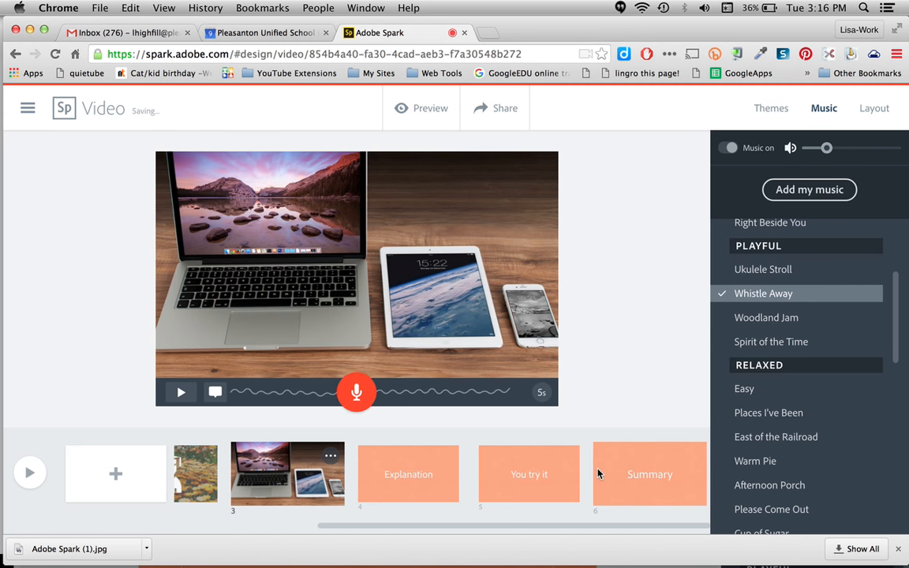
{"action": "left_click", "coordinate": [650, 479]}
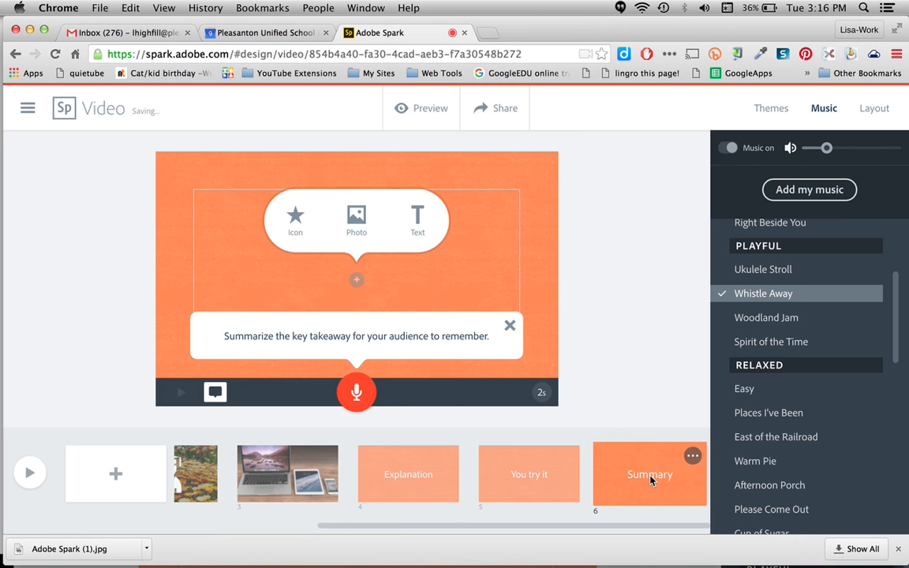
{"action": "left_click", "coordinate": [692, 457]}
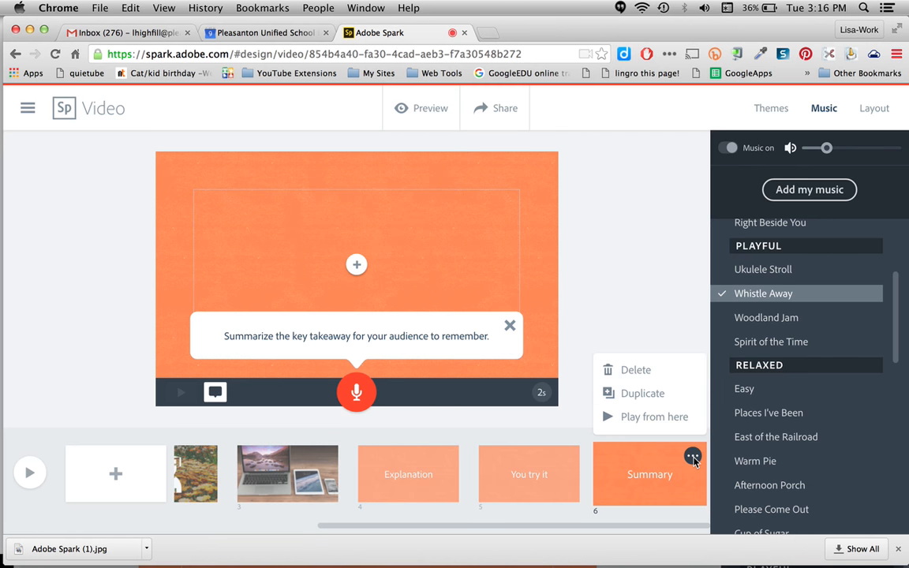
{"action": "left_click", "coordinate": [631, 371]}
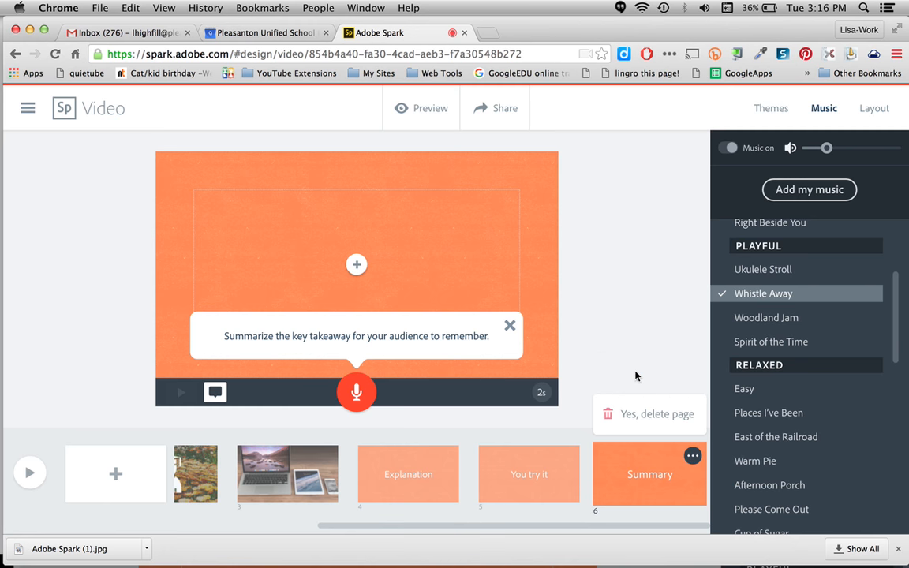
{"action": "left_click", "coordinate": [648, 414]}
- Return to the laptop photo slide and play a preview of the whole video
{"action": "mouse_move", "coordinate": [402, 476]}
{"action": "left_mouse_down"}
{"action": "mouse_move", "coordinate": [213, 476]}
{"action": "mouse_move", "coordinate": [407, 479]}
{"action": "left_mouse_up"}
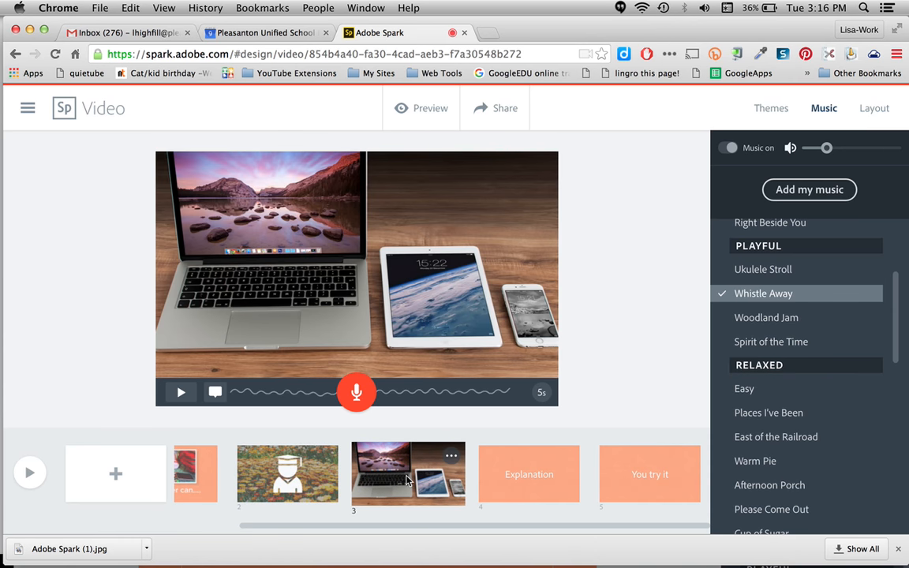
{"action": "left_click", "coordinate": [424, 108]}
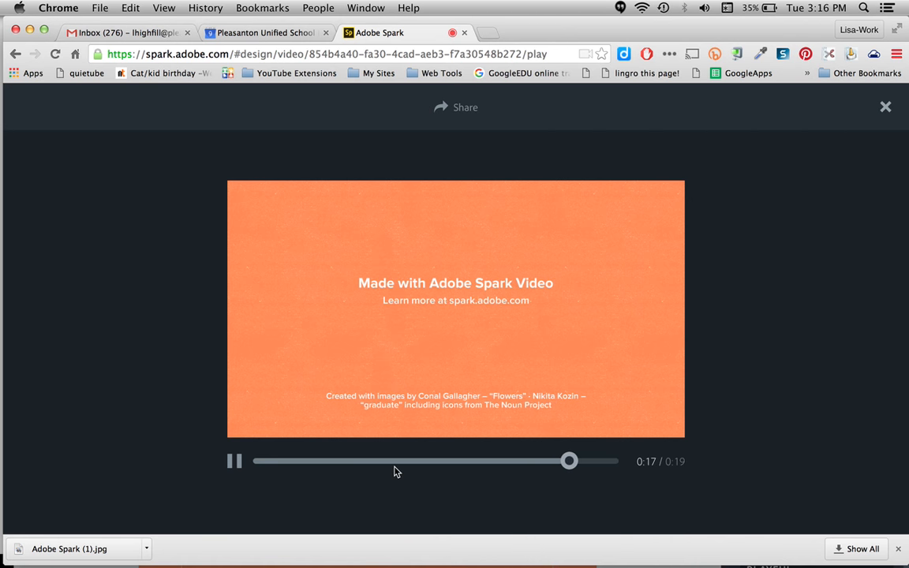
- Share the video under the Education category and create its link
{"action": "left_click", "coordinate": [465, 110]}
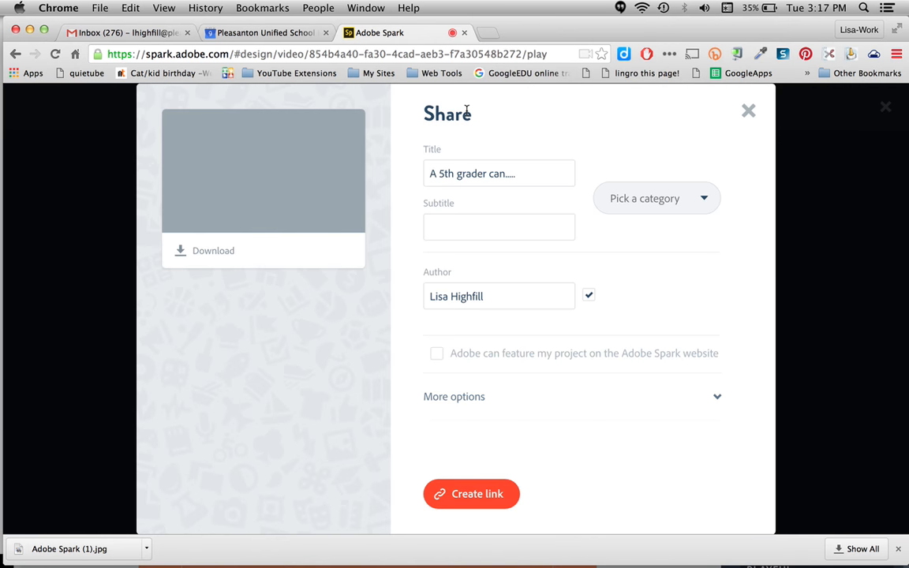
{"action": "left_click", "coordinate": [671, 201]}
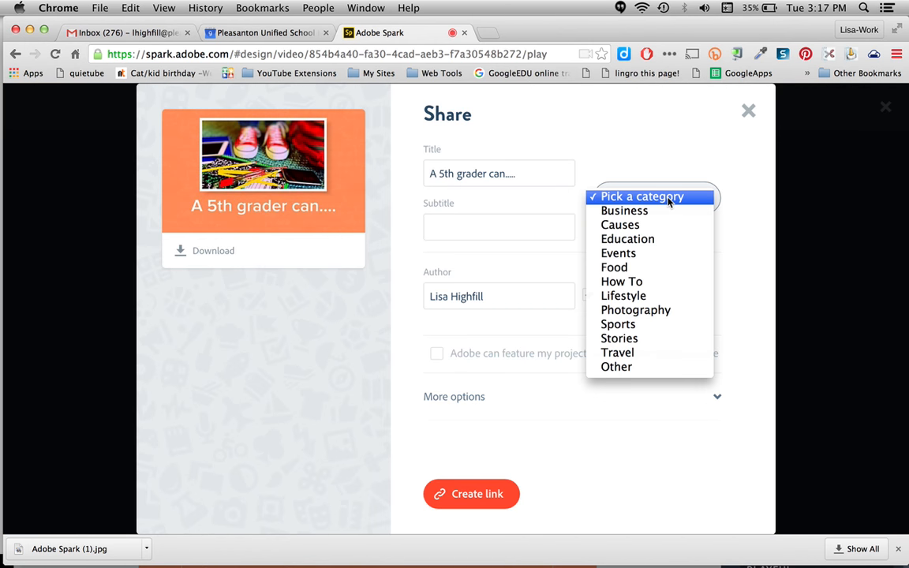
{"action": "left_click", "coordinate": [642, 247]}
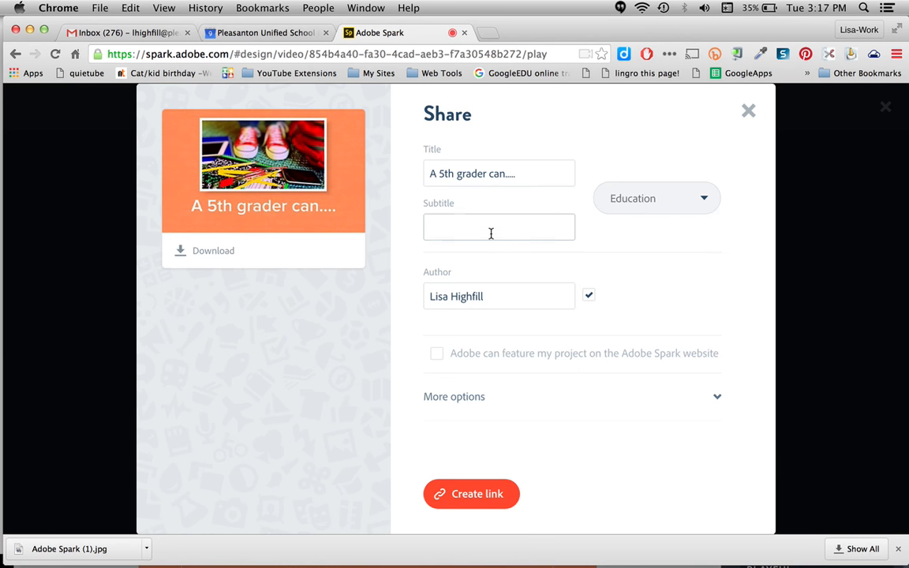
{"action": "left_click", "coordinate": [467, 494]}
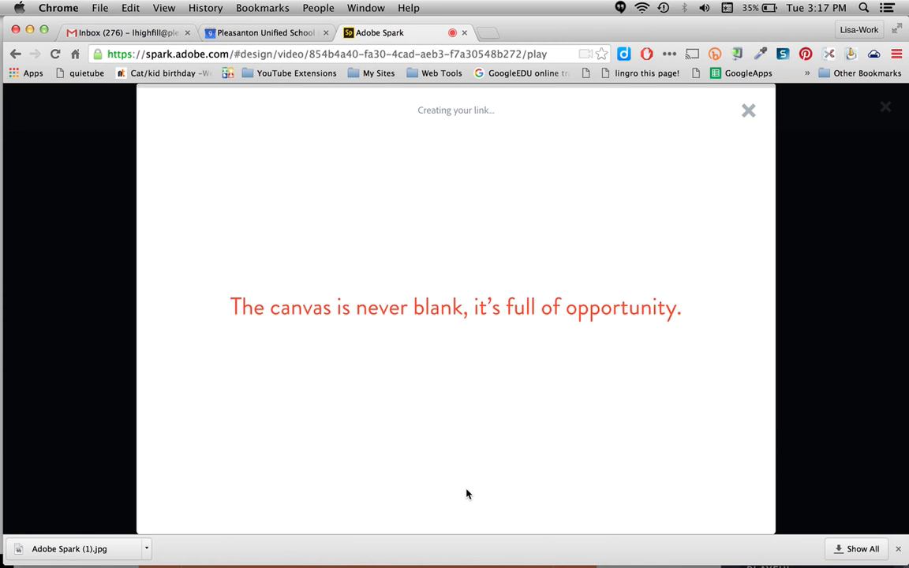